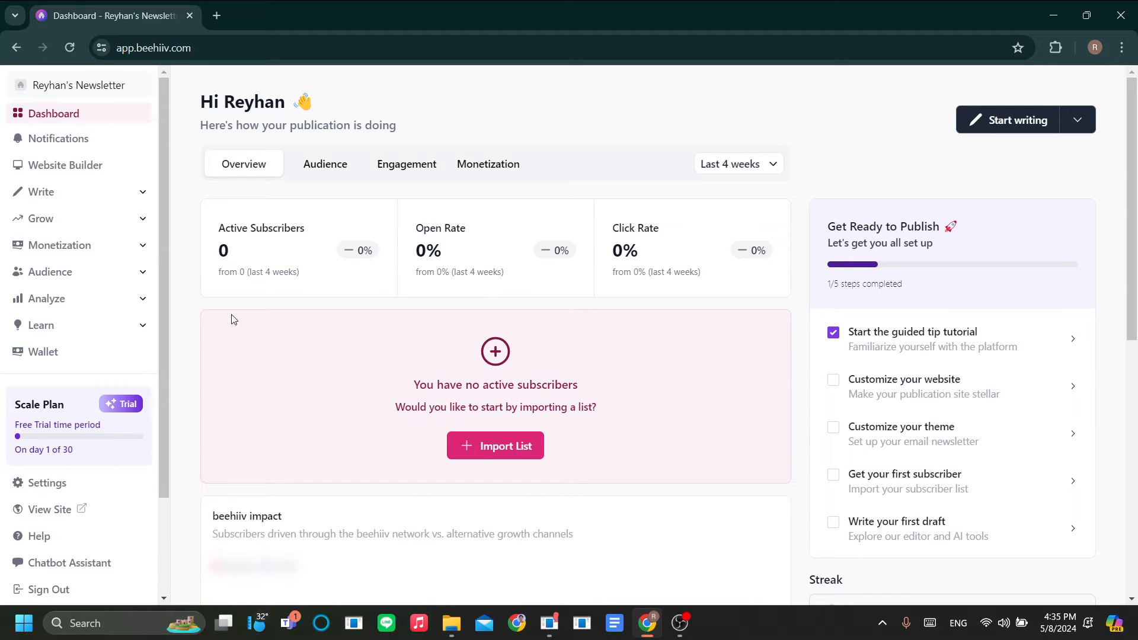
Step: Open the newsletter's live subscribe page in a new tab, look it over, and return to the dashboard
scroll(102, 249, "down", 2)
scroll(102, 326, "up", 2)
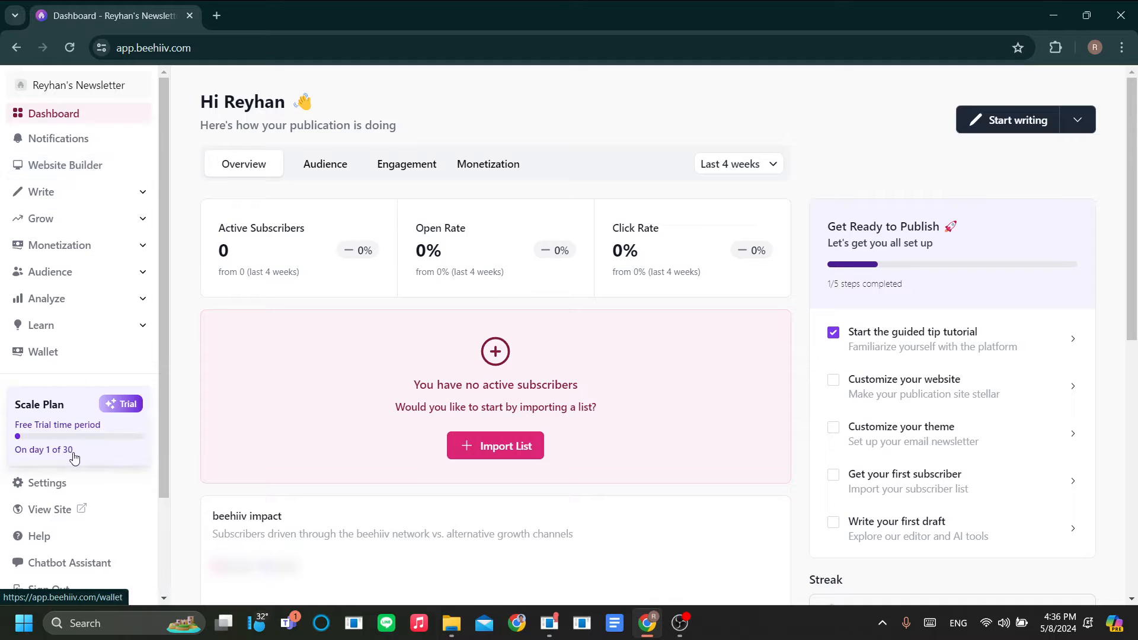
left_click(68, 510)
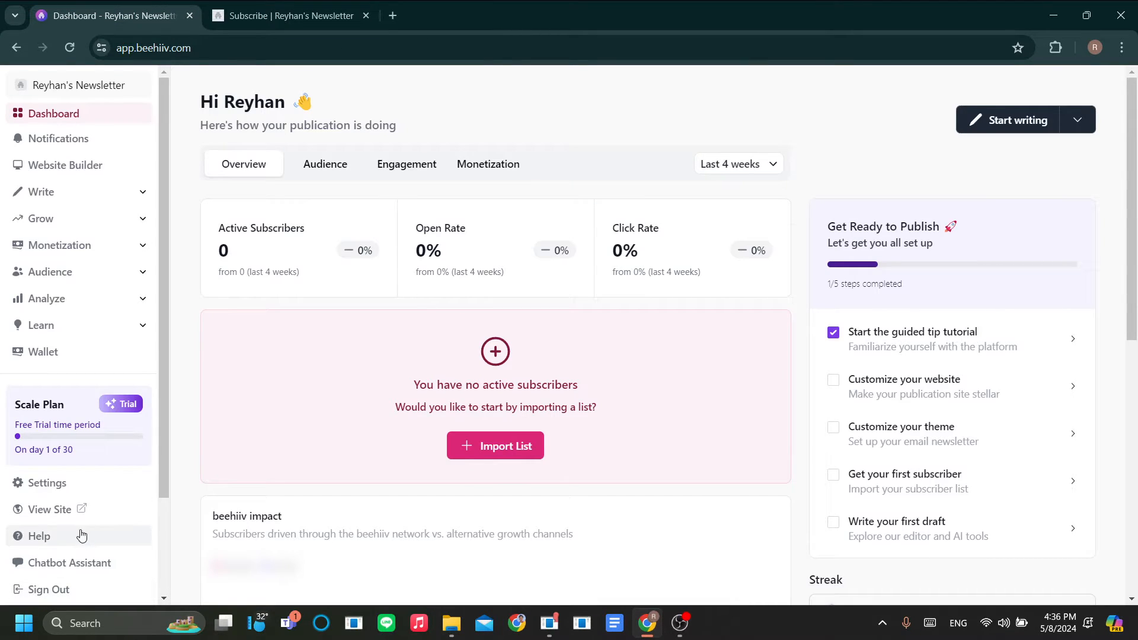
left_click(251, 12)
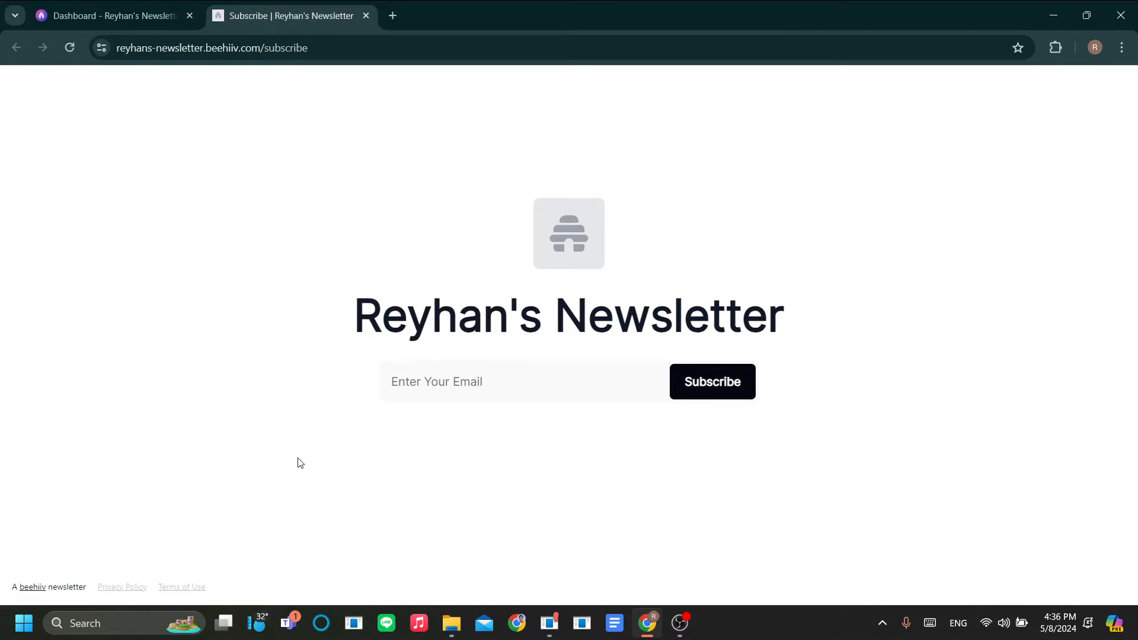
left_click_drag(329, 324, 771, 320)
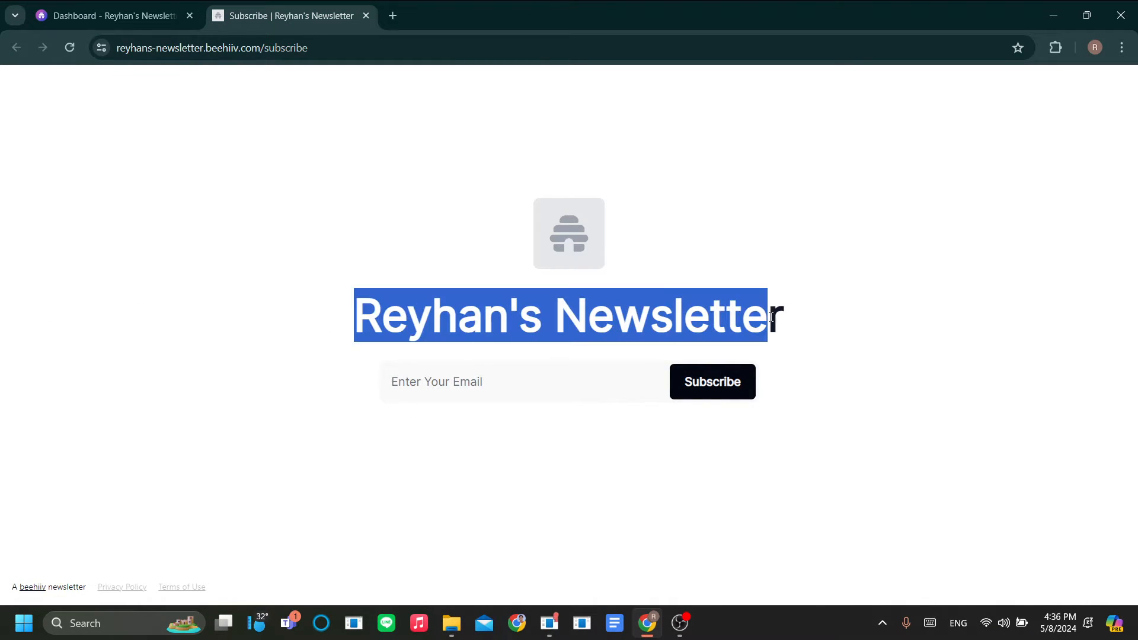
left_click(823, 368)
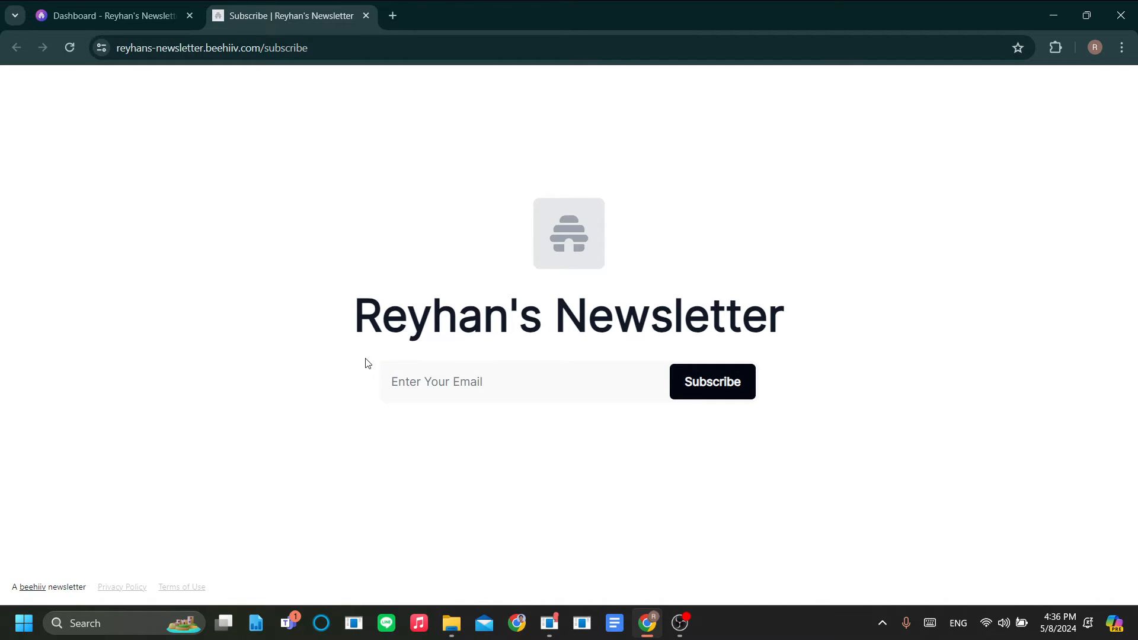
key("ctrl+Tab")
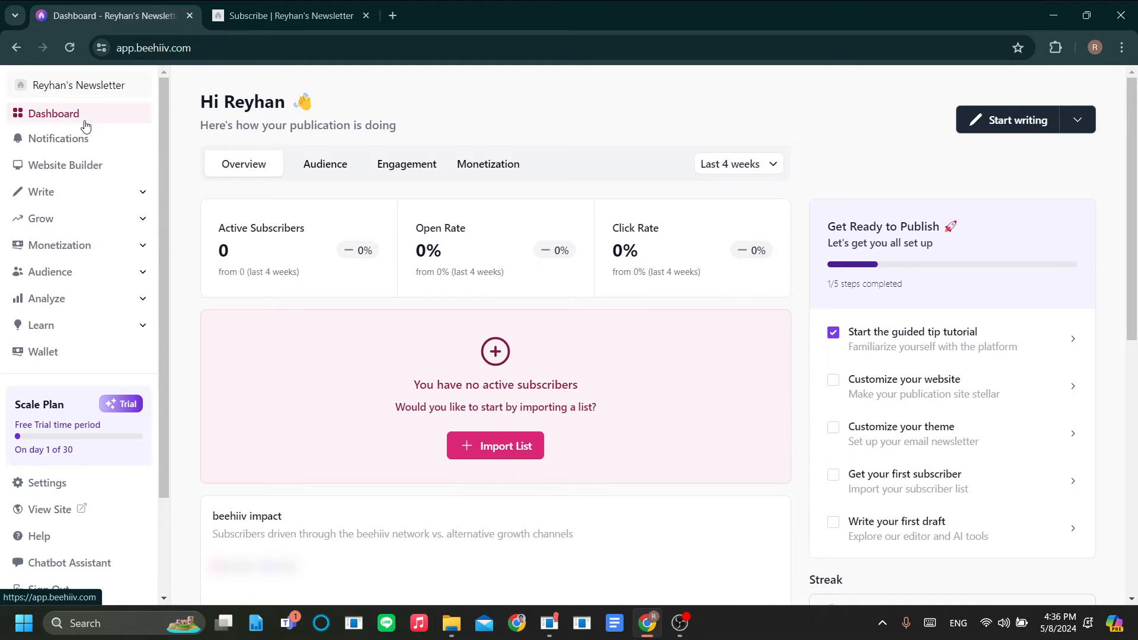
Step: Open the Website Builder and close the extra Subscribe tab
left_click(84, 169)
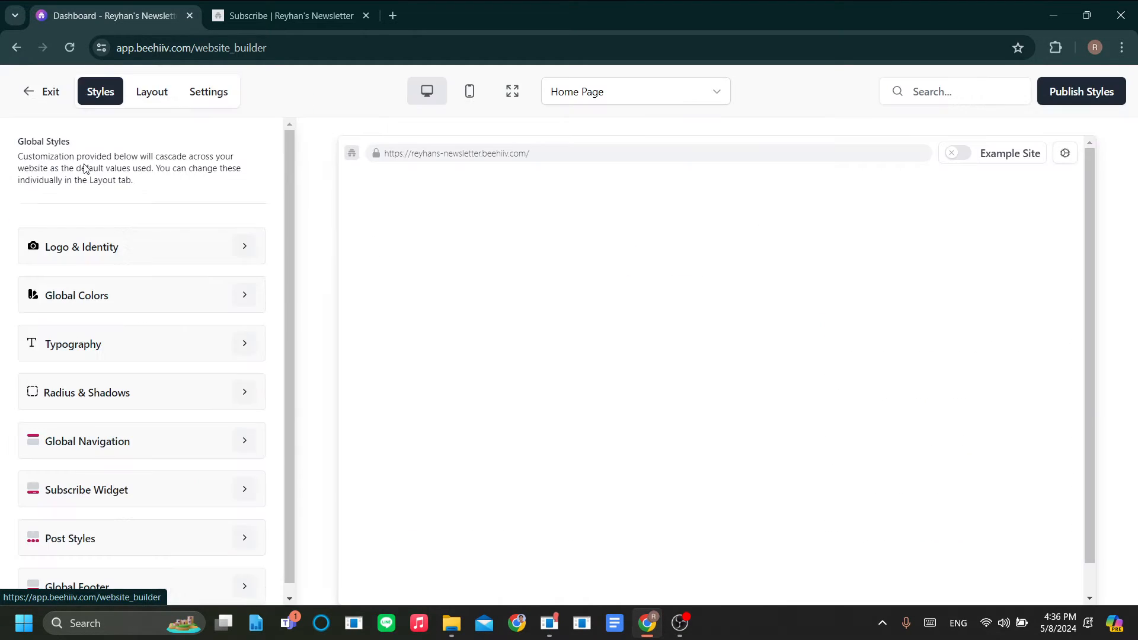
left_click(365, 17)
scroll(764, 366, "down", 3)
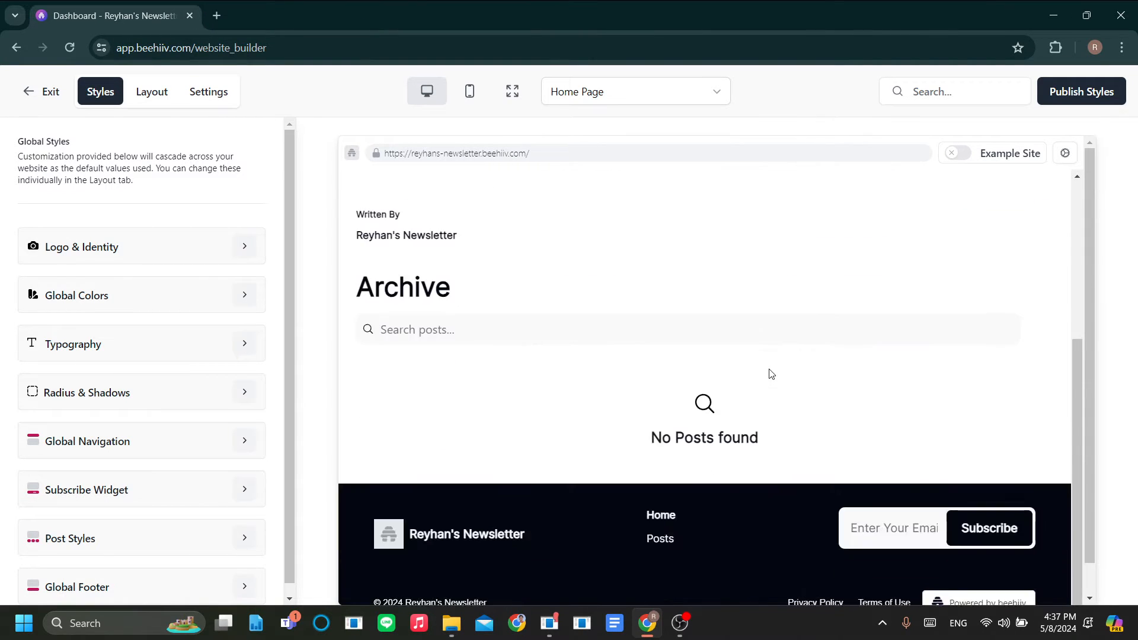
scroll(771, 374, "up", 3)
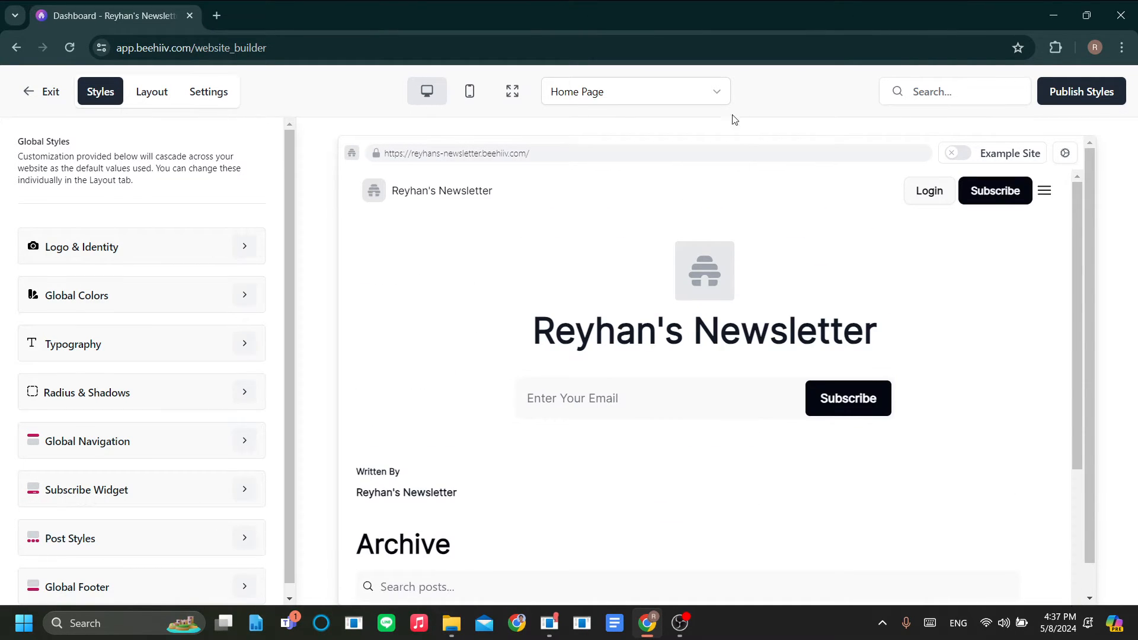
Step: Switch the builder's page selector to the Signup Page
left_click(687, 93)
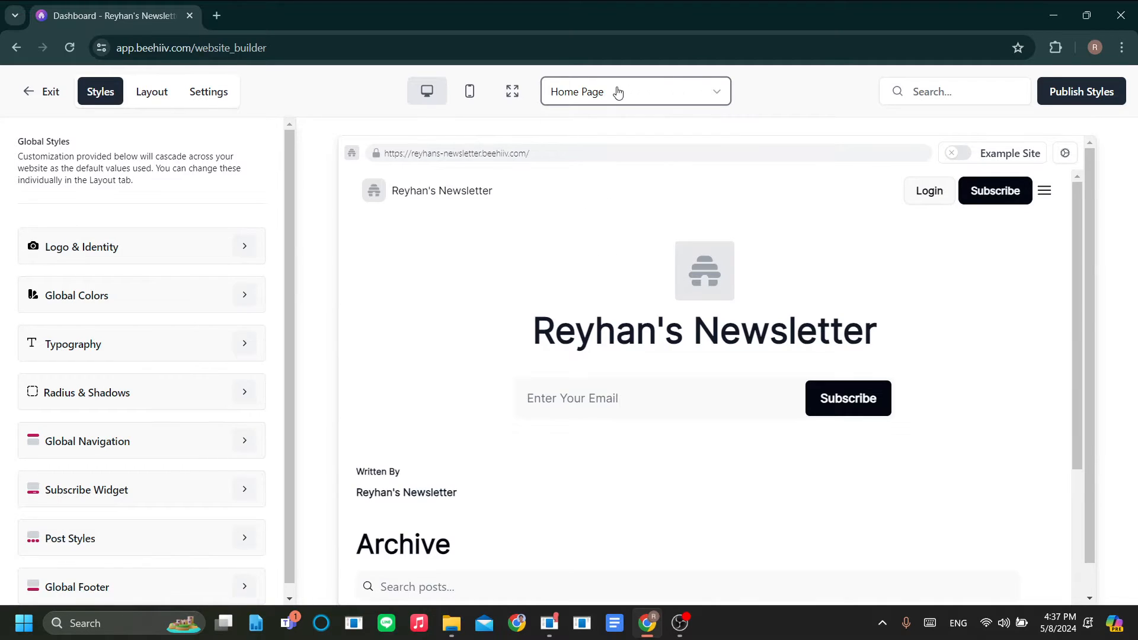
left_click(590, 92)
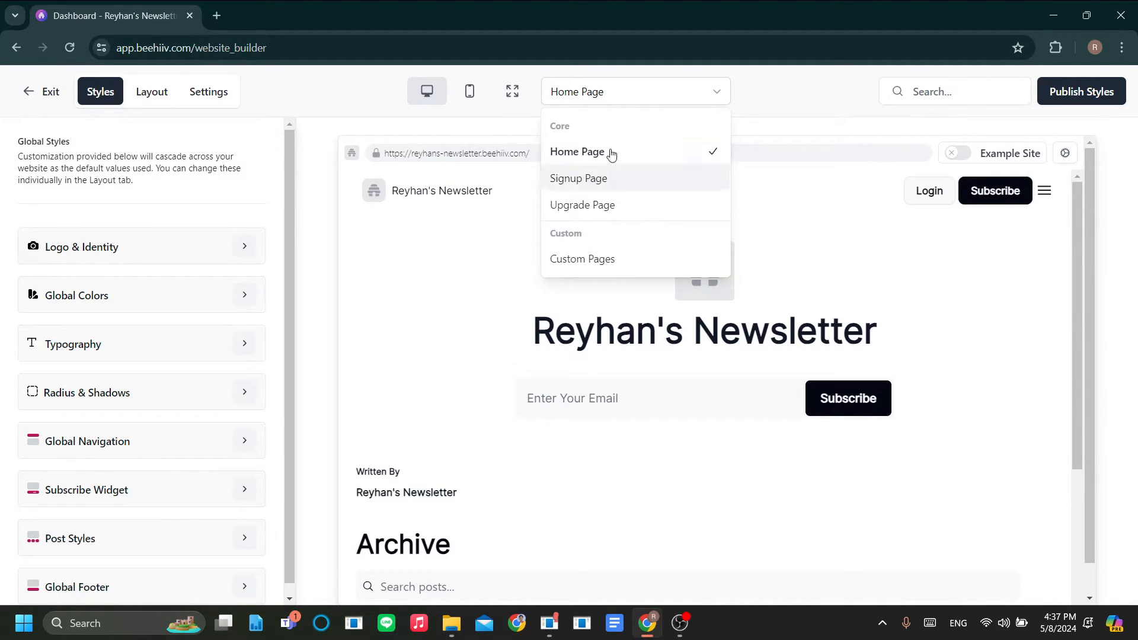
left_click(585, 189)
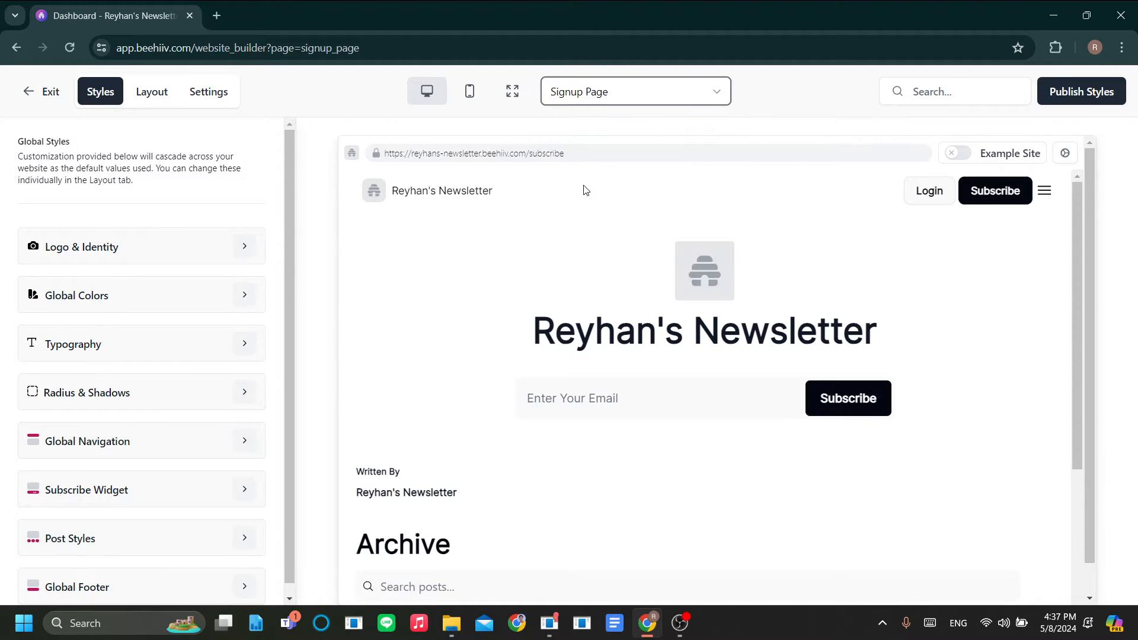
scroll(661, 305, "down", 1)
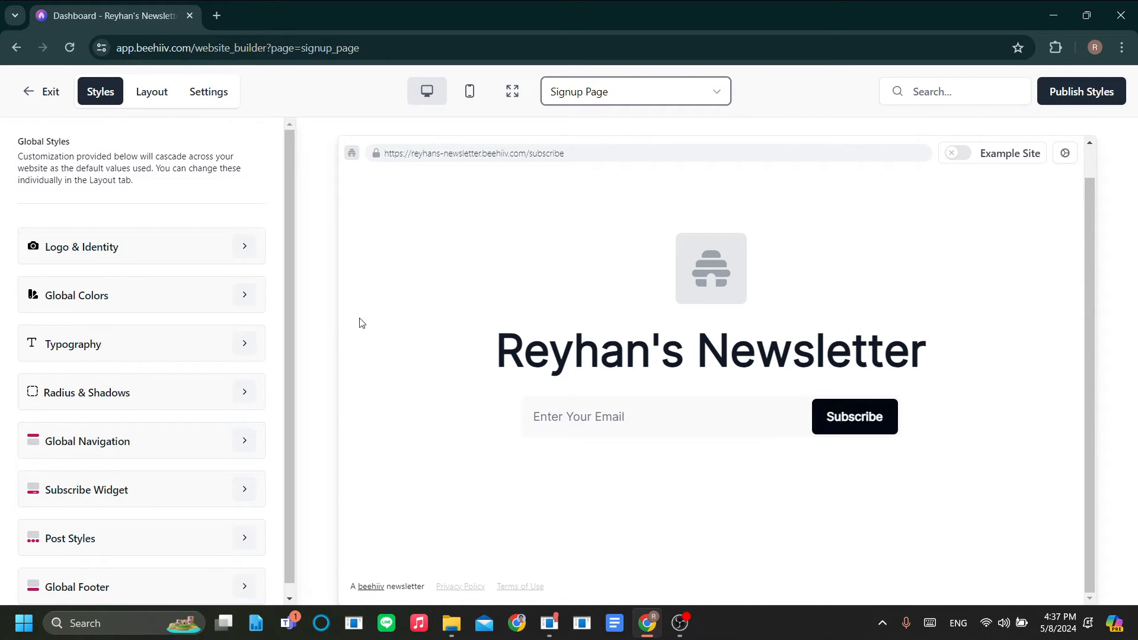
Step: Check Logo & Identity, return to Global Styles, then show the Signup Page's Layout sections
scroll(225, 331, "down", 1)
scroll(223, 315, "up", 1)
left_click(246, 247)
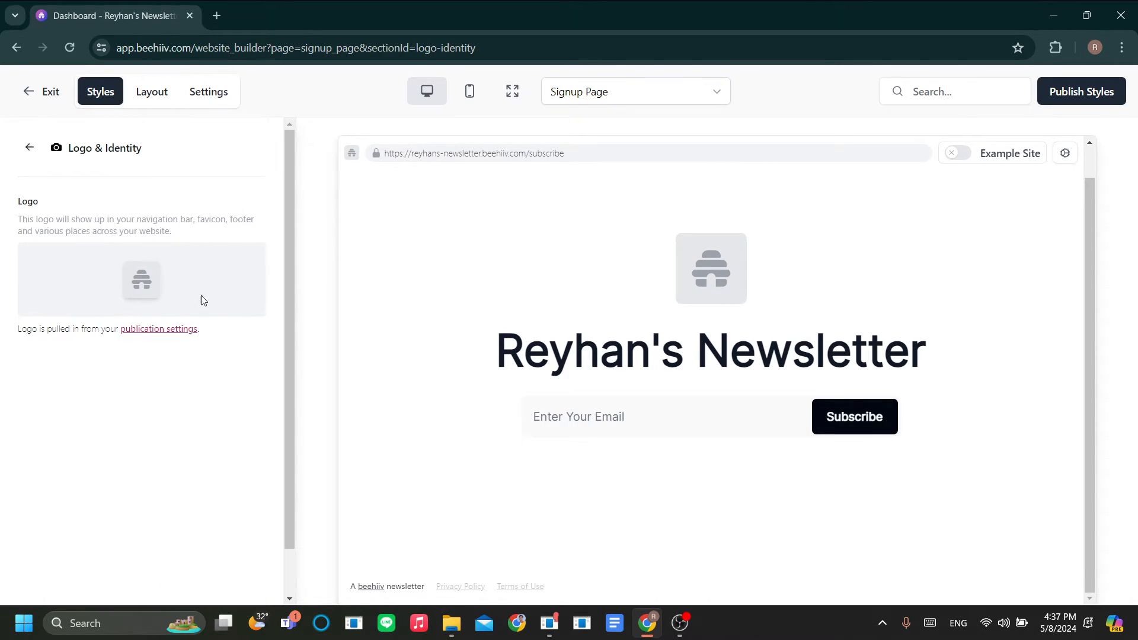
scroll(148, 290, "down", 1)
scroll(175, 297, "up", 1)
left_click(30, 148)
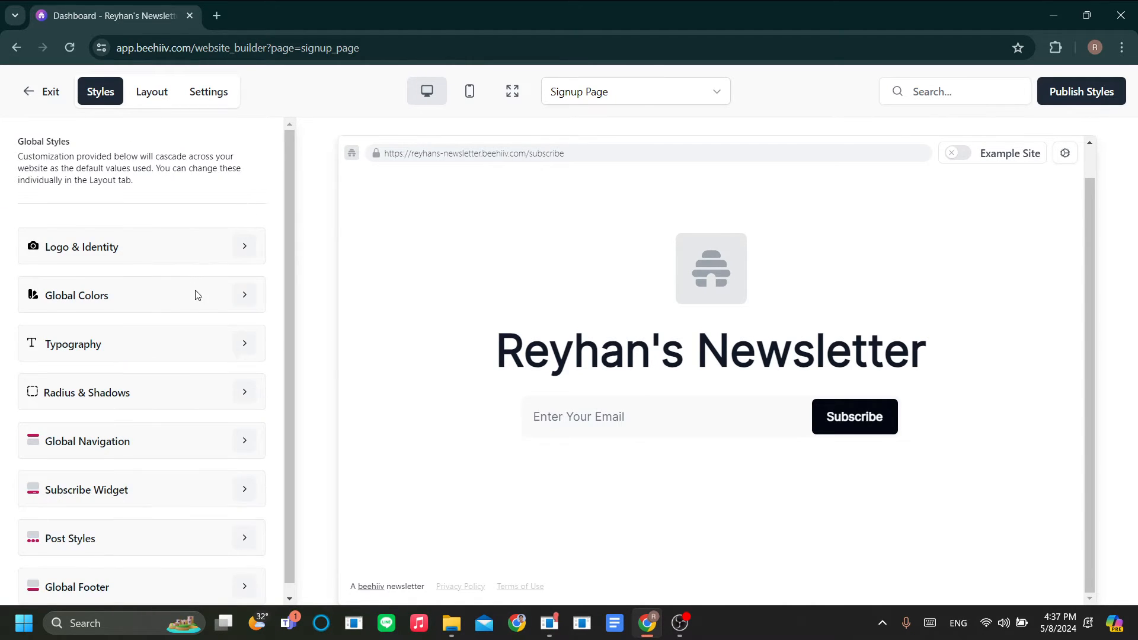
scroll(198, 295, "down", 1)
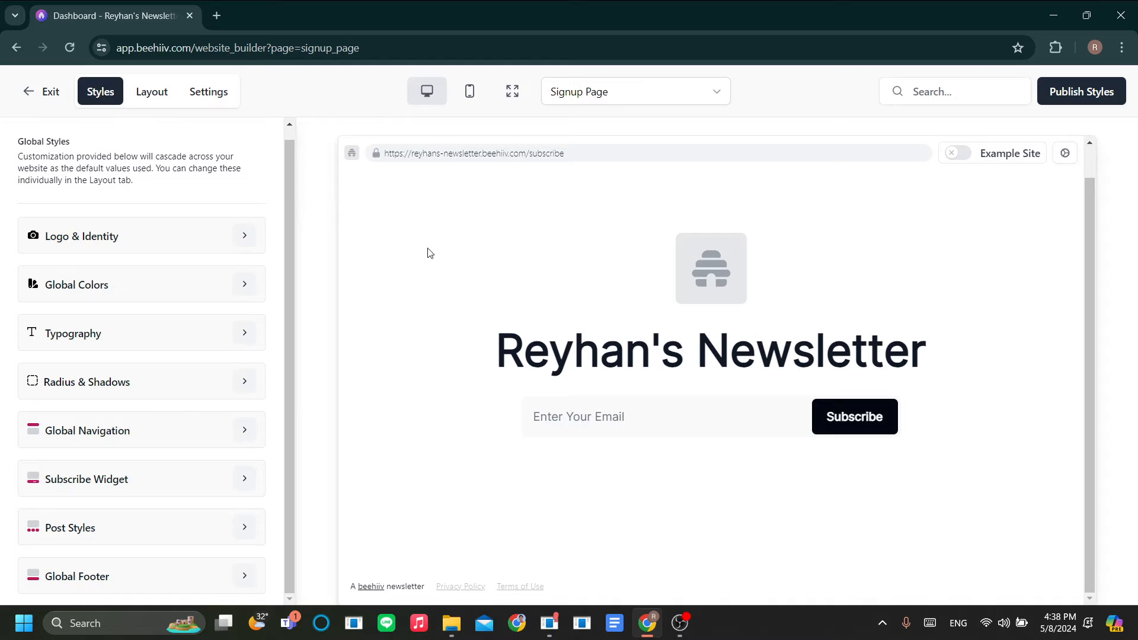
left_click(155, 102)
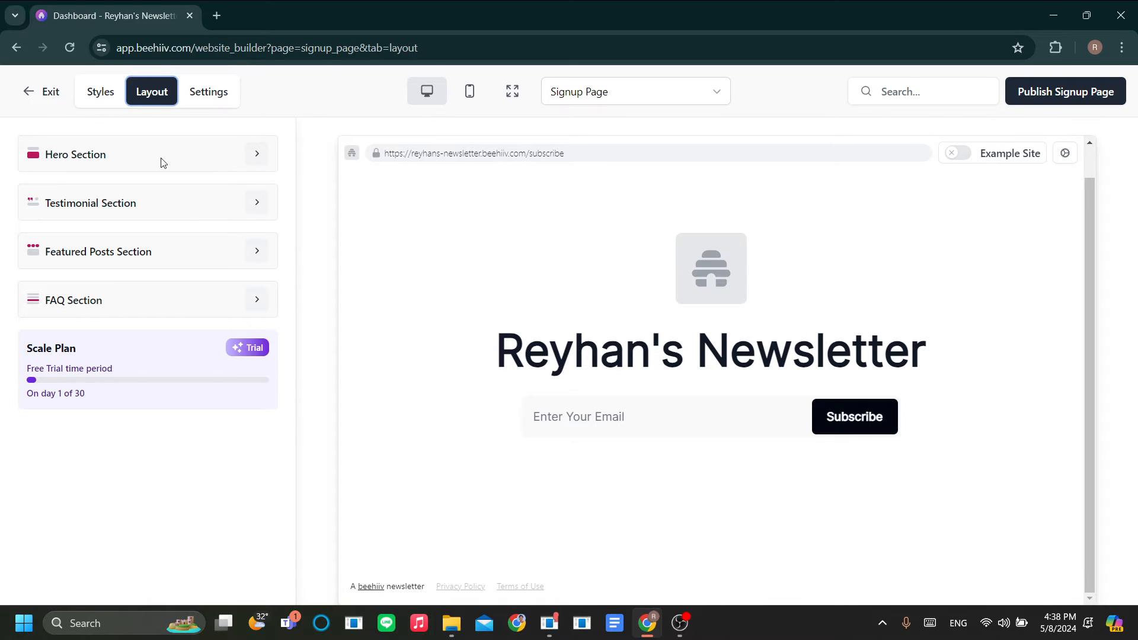
Step: Open Hero Section settings and review the 1920px x 1080px PNG background image recommendation
left_click(261, 155)
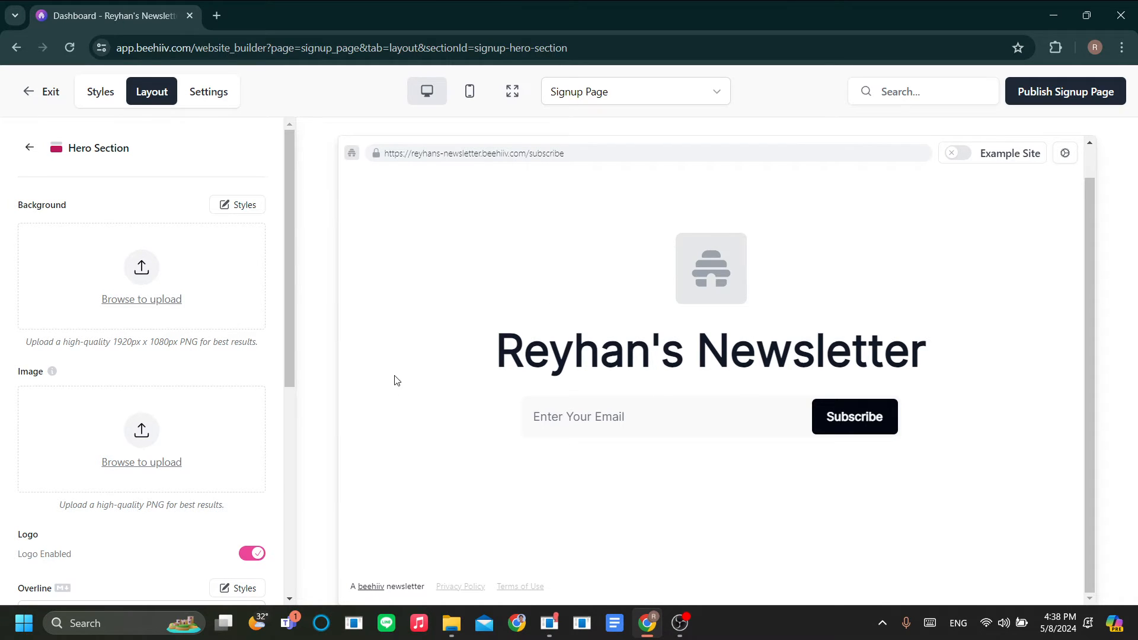
left_click_drag(27, 341, 255, 338)
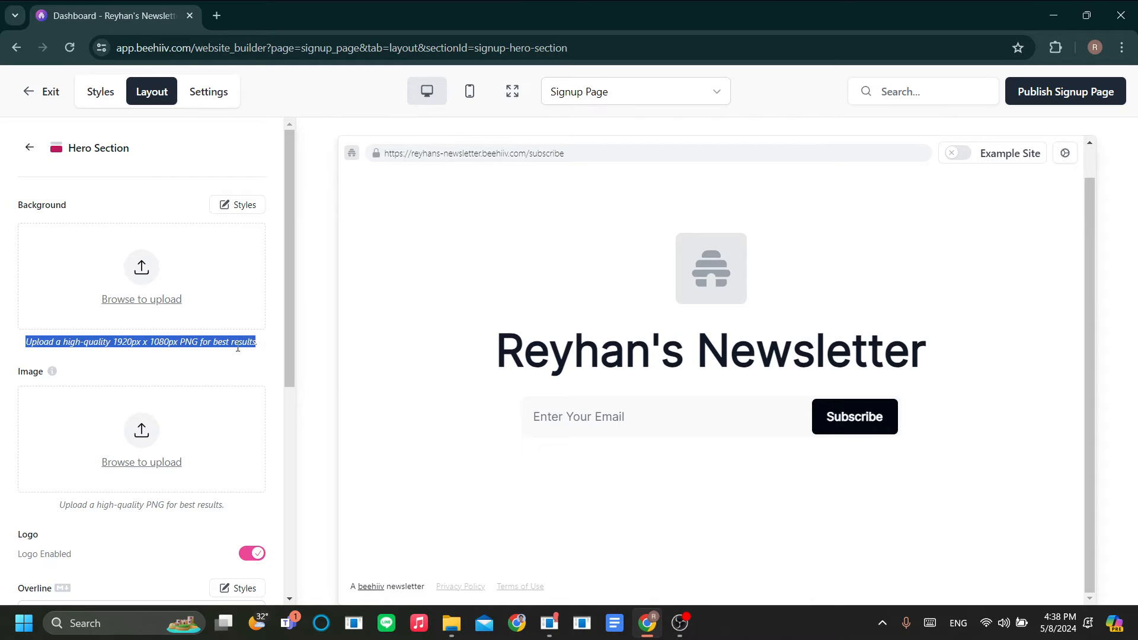
left_click(185, 356)
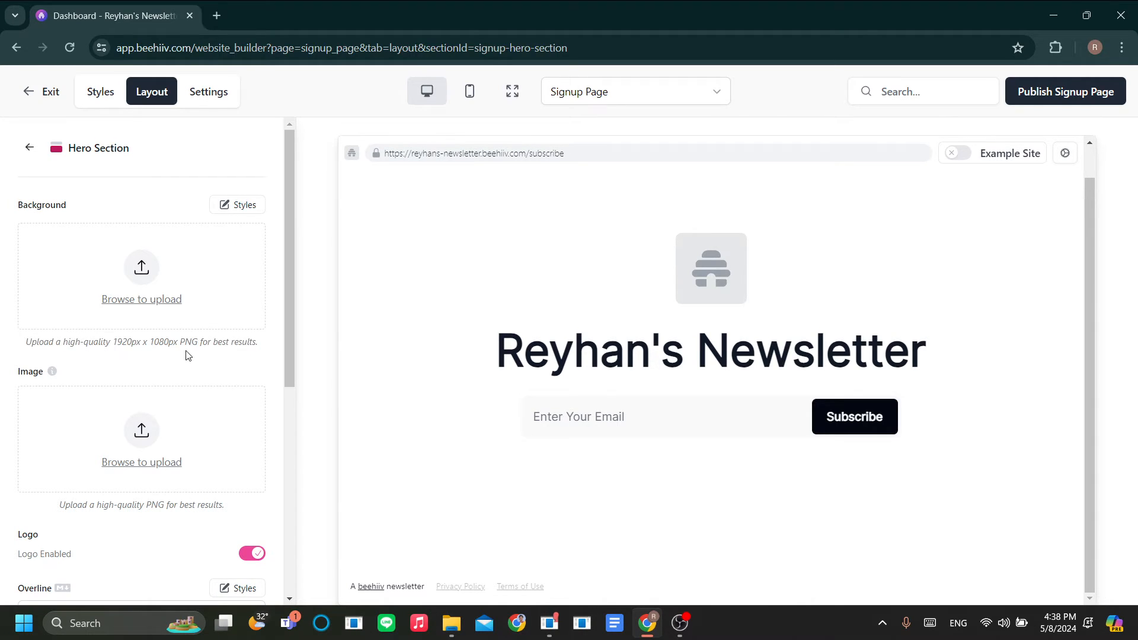
double_click(195, 342)
left_click_drag(99, 342, 173, 344)
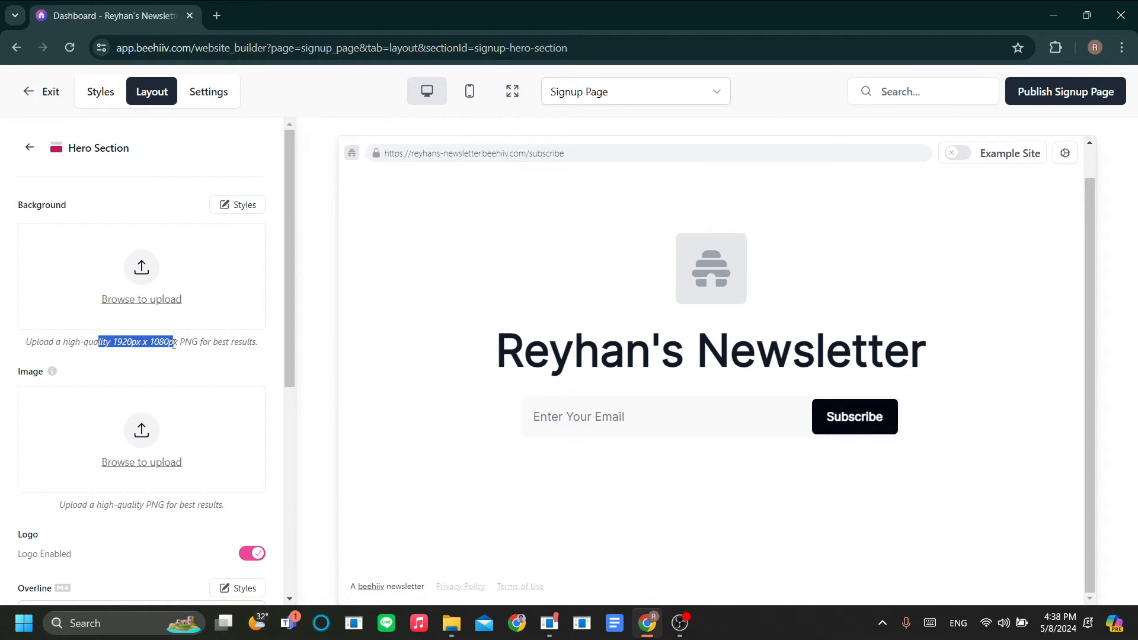
left_click(191, 342)
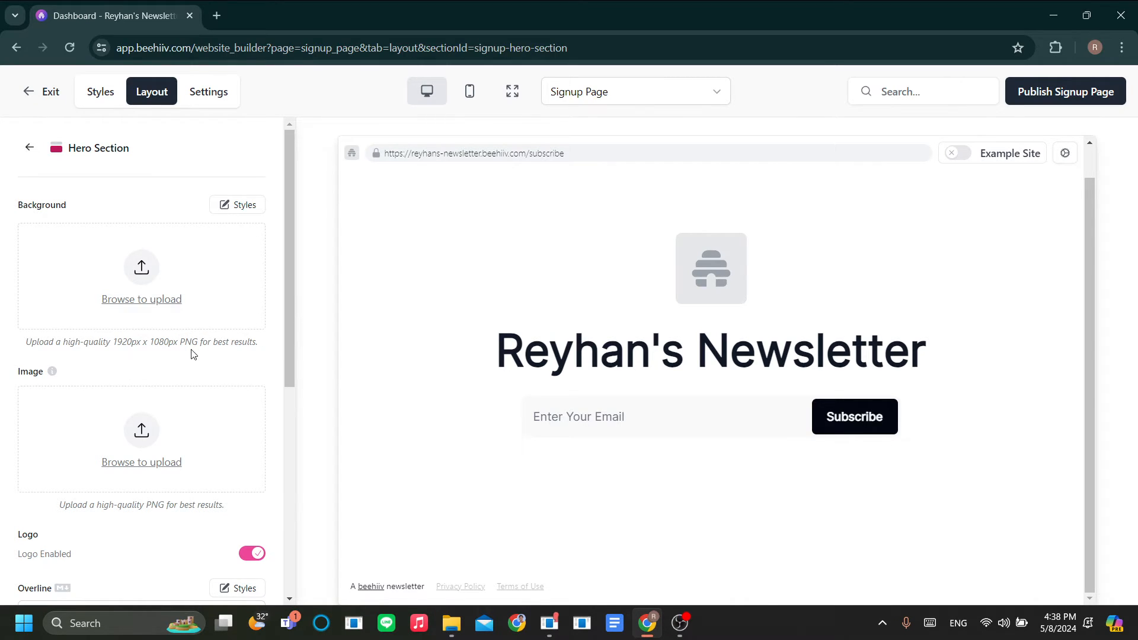
scroll(170, 300, "down", 1)
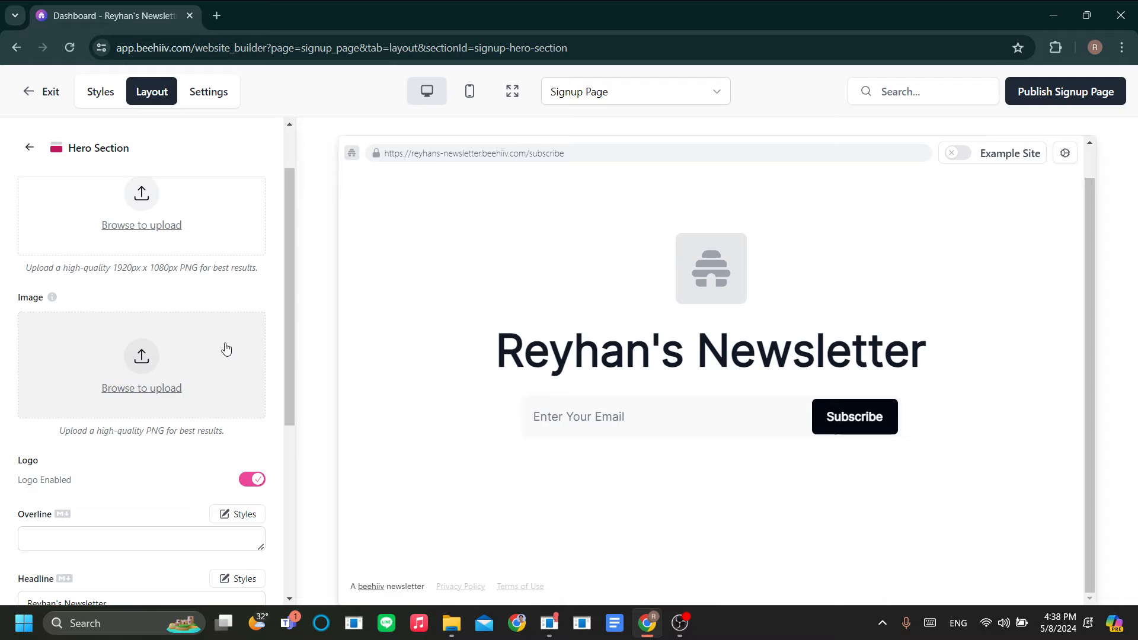
left_click_drag(58, 430, 157, 432)
left_click(147, 432)
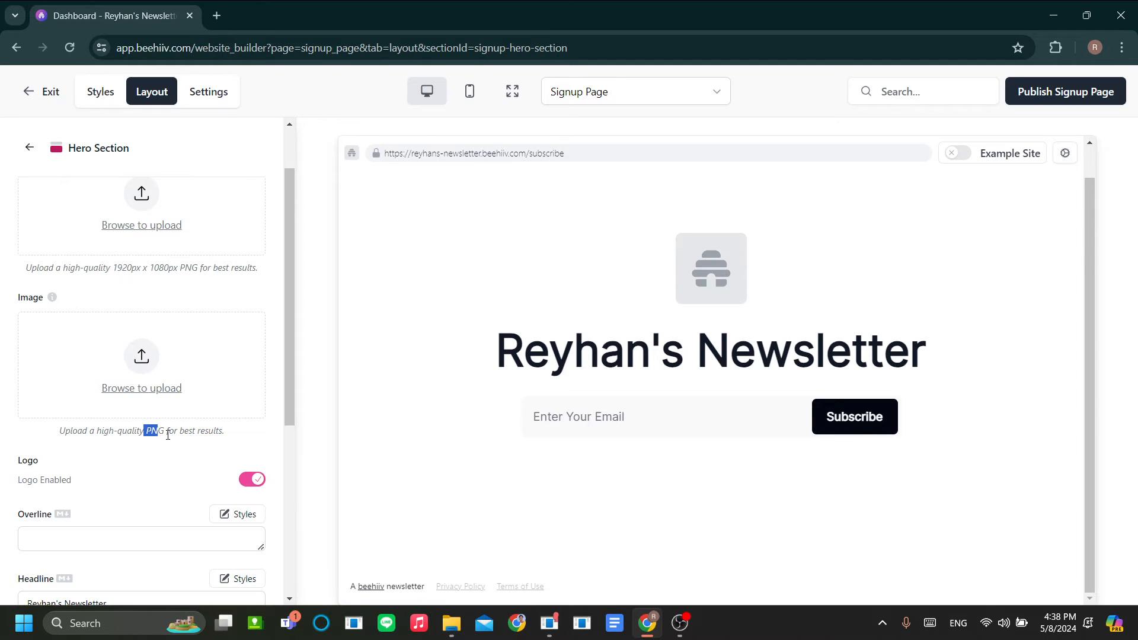
left_click(167, 434)
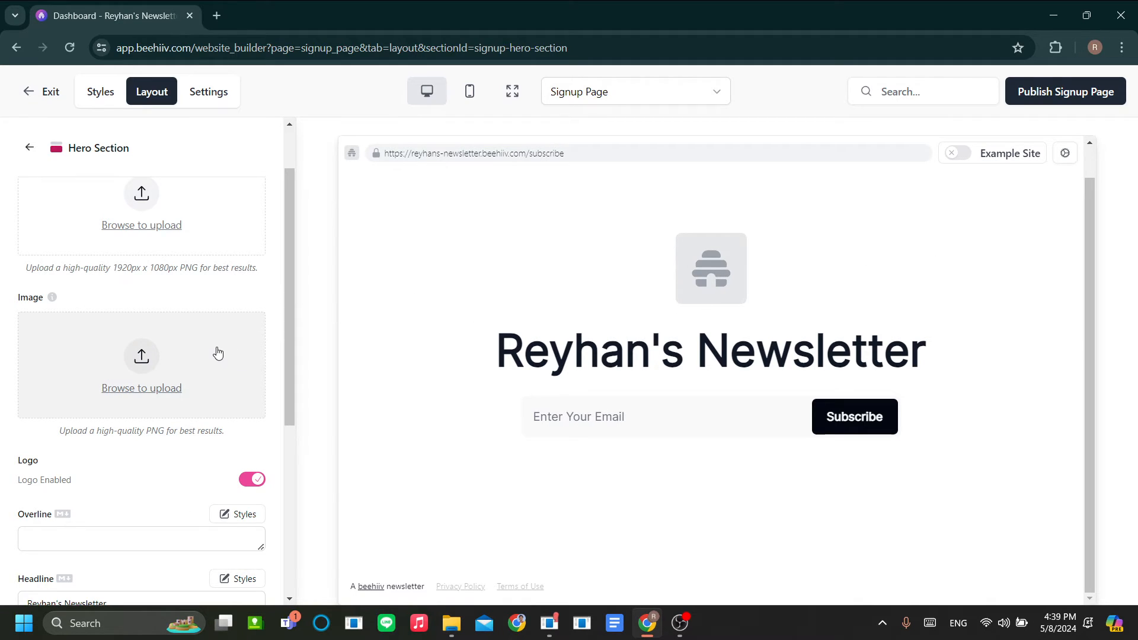
Step: Toggle the hero logo off and back on, leaving it shown
scroll(218, 354, "down", 1)
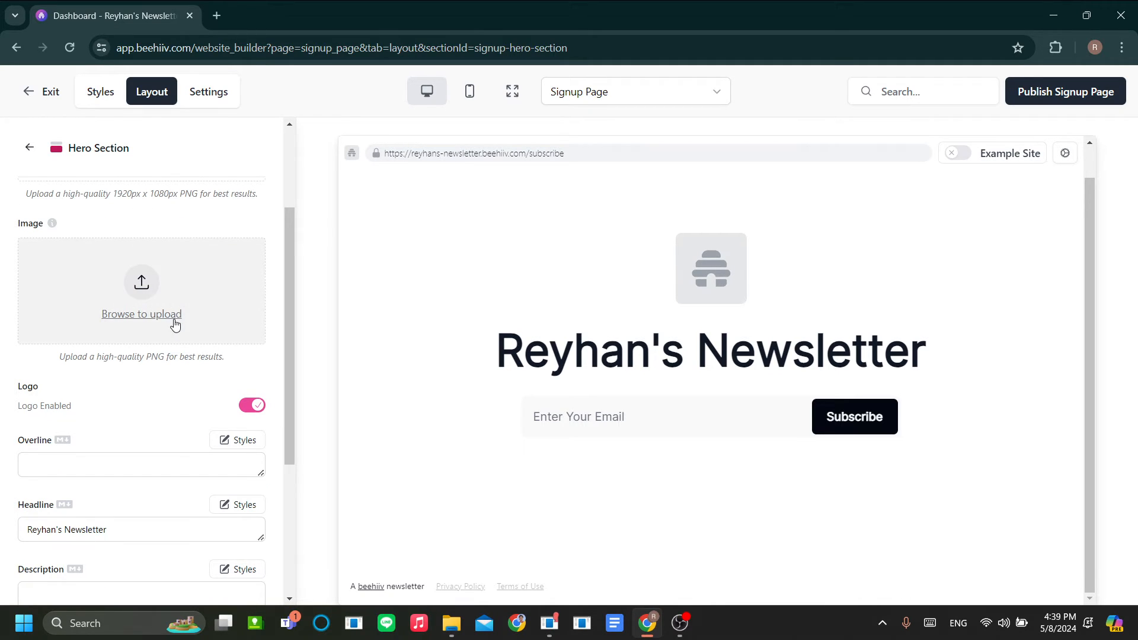
scroll(175, 324, "down", 2)
scroll(238, 320, "up", 2)
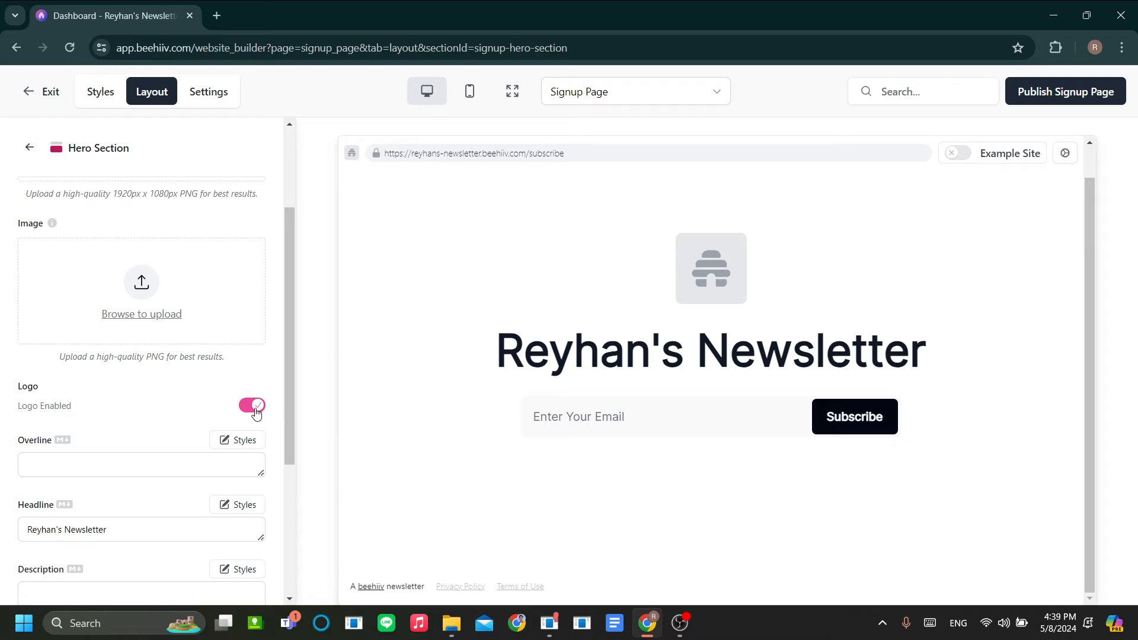
left_click(254, 406)
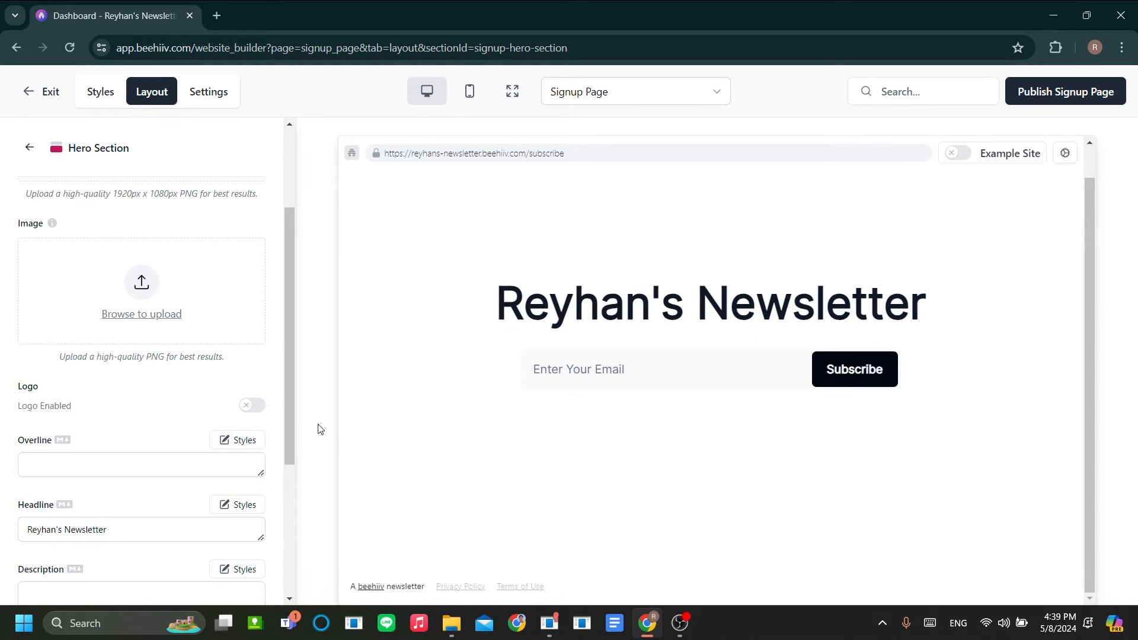
left_click(251, 409)
scroll(107, 397, "down", 1)
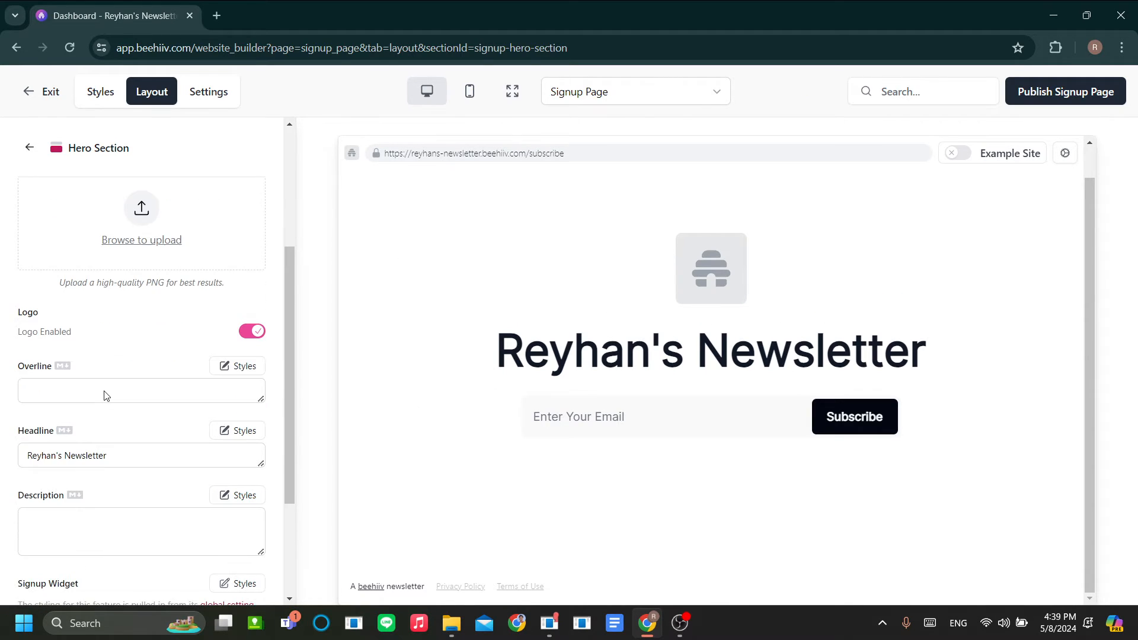
Step: Set the Hero Section overline to 'Reyhan's newsletter'
left_click(81, 390)
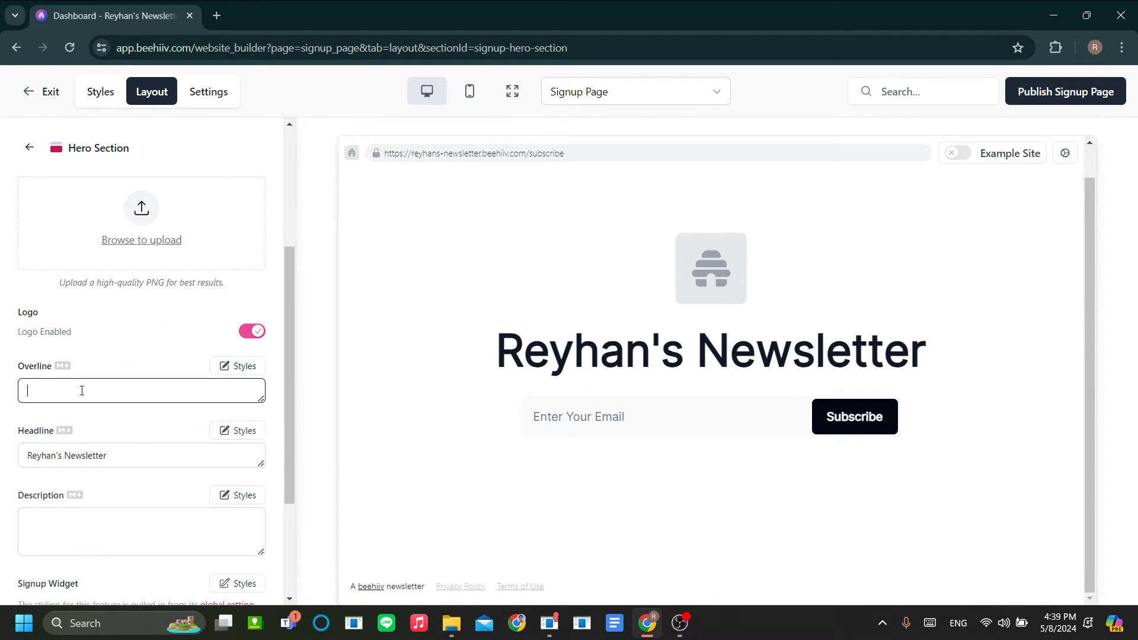
type("wd")
key("BackSpace")
key("BackSpace")
scroll(178, 463, "down", 1)
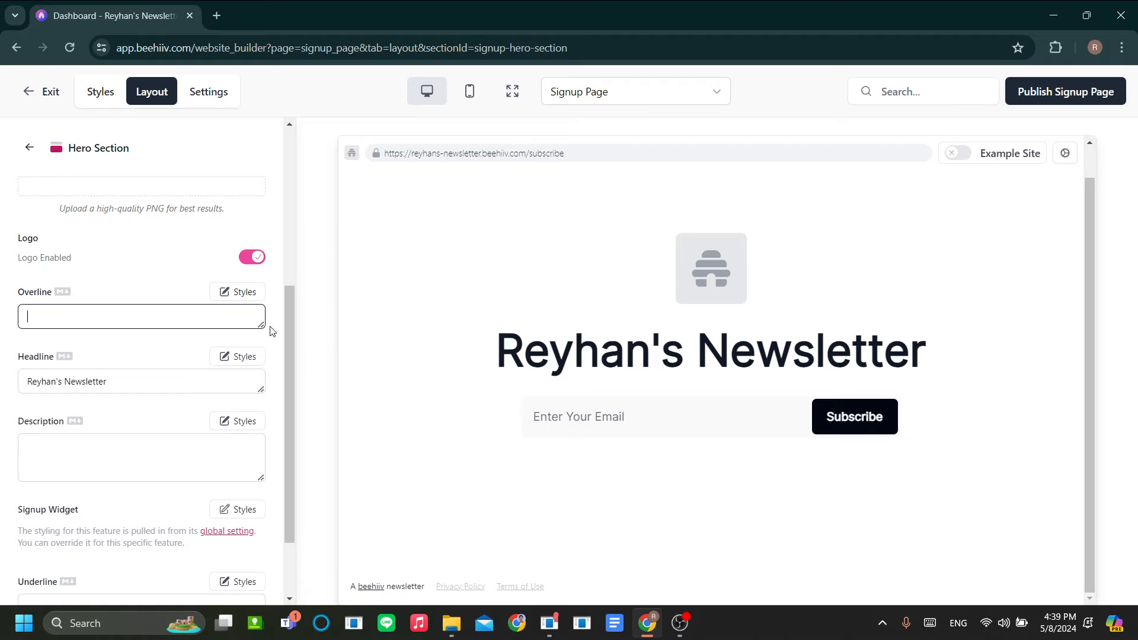
scroll(204, 382, "up", 1)
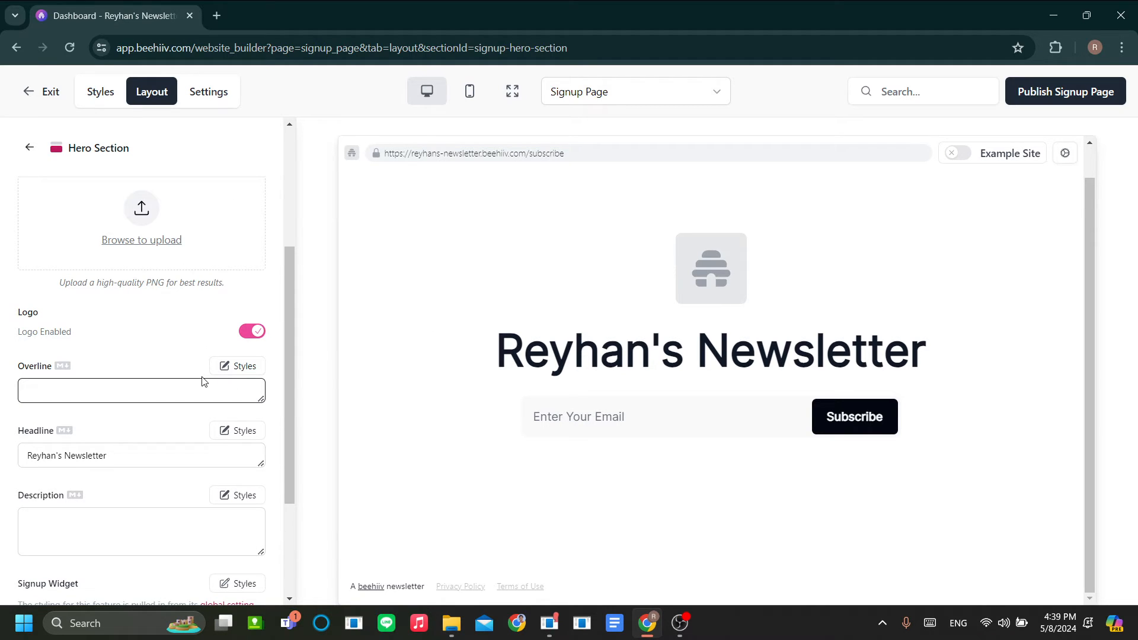
type("Reyhan")
type("'s new")
type("slet")
key("BackSpace")
key("BackSpace")
key("BackSpace")
type("lterr")
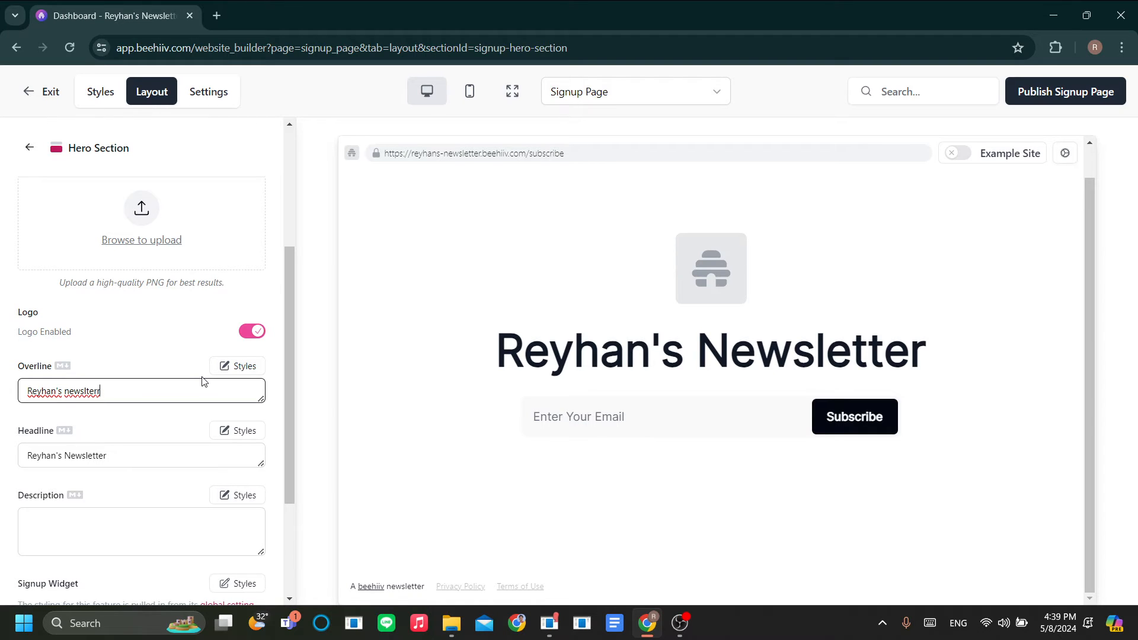
key("BackSpace")
key("BackSpace")
key("BackSpace")
type("etter")
triple_click(164, 449)
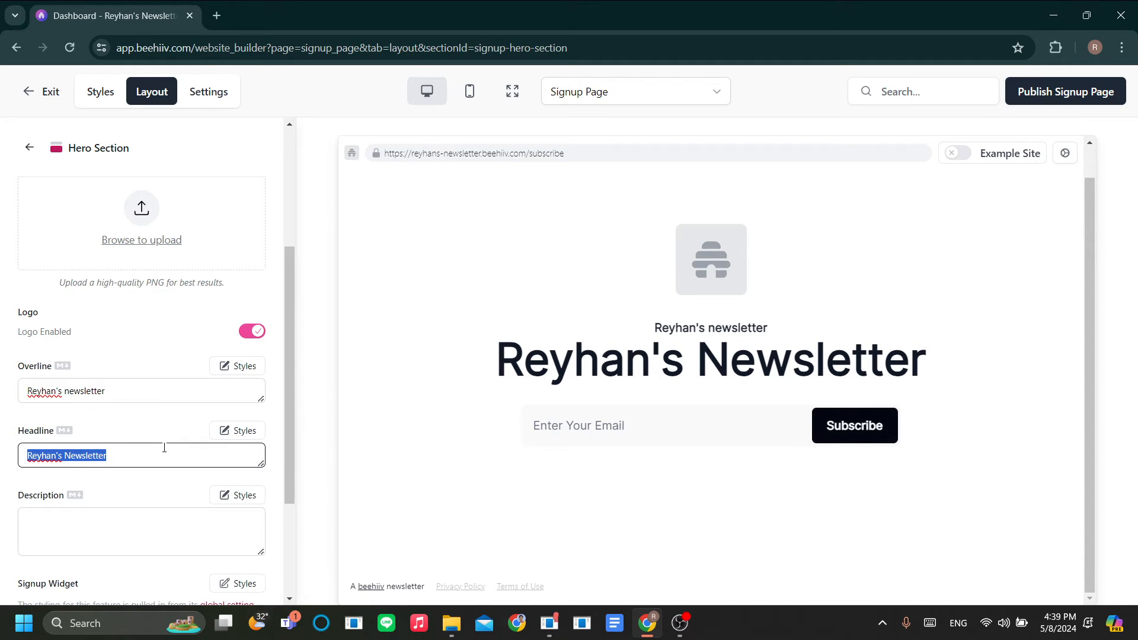
Step: Replace the headline with 'Everything about me - fresh everyday', removing the extra line break
type("Y")
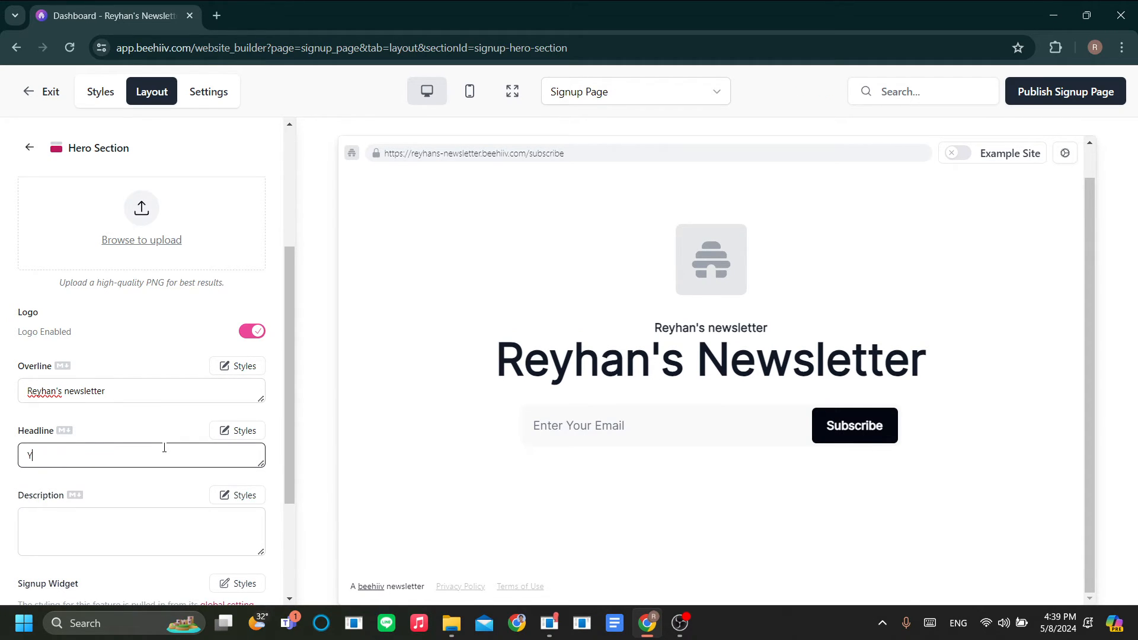
type("Everything about me - fresh everyday")
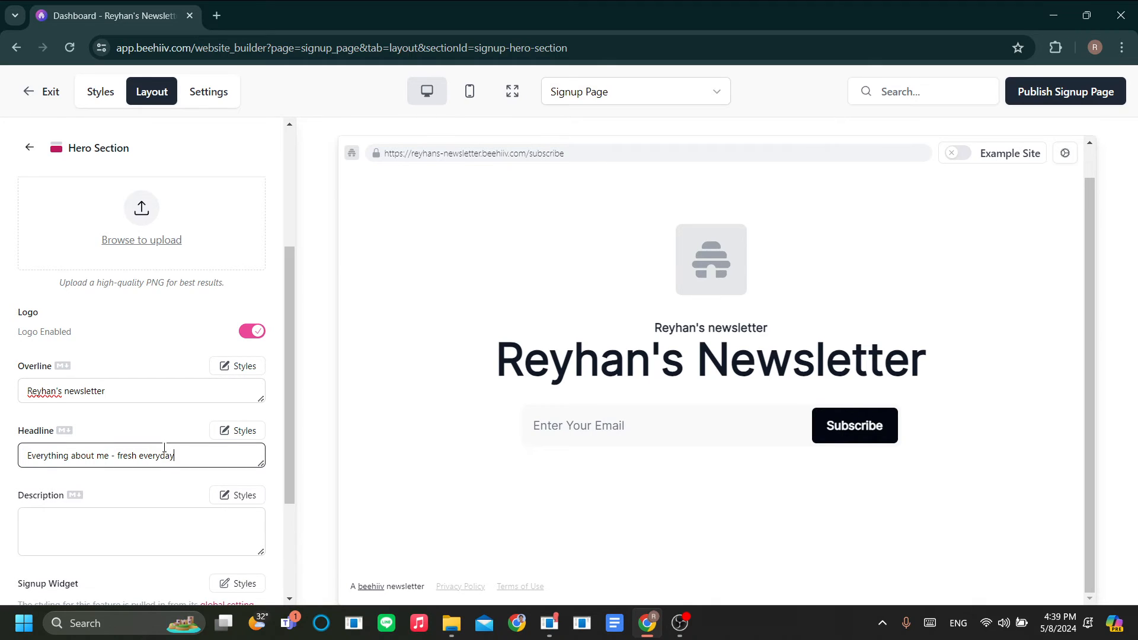
key("Return")
key("BackSpace")
scroll(237, 427, "down", 2)
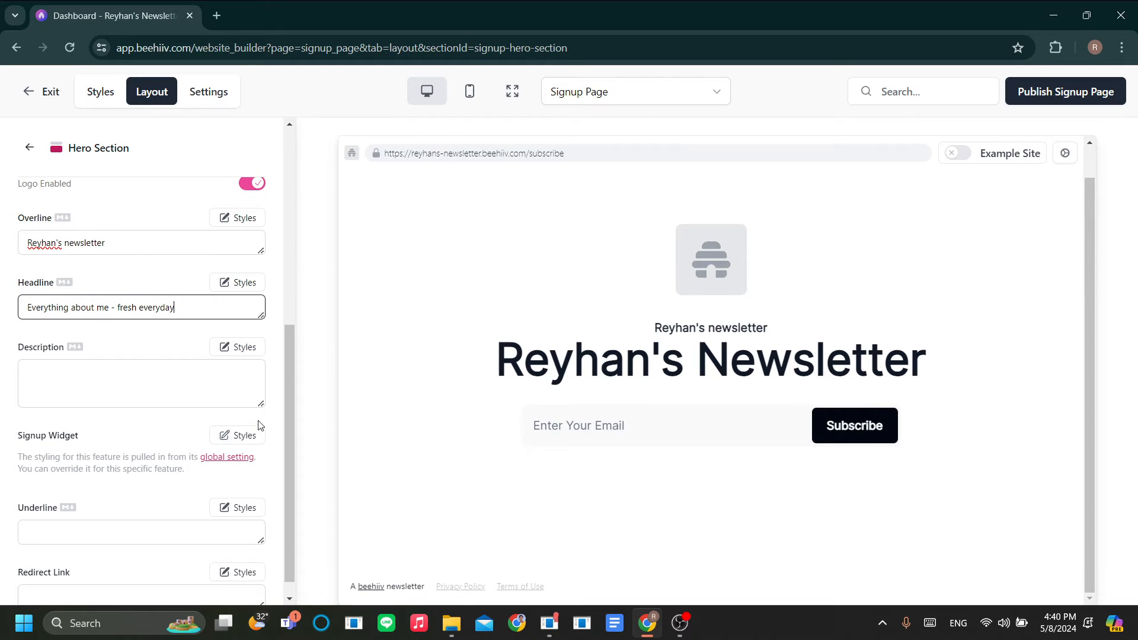
left_click(178, 374)
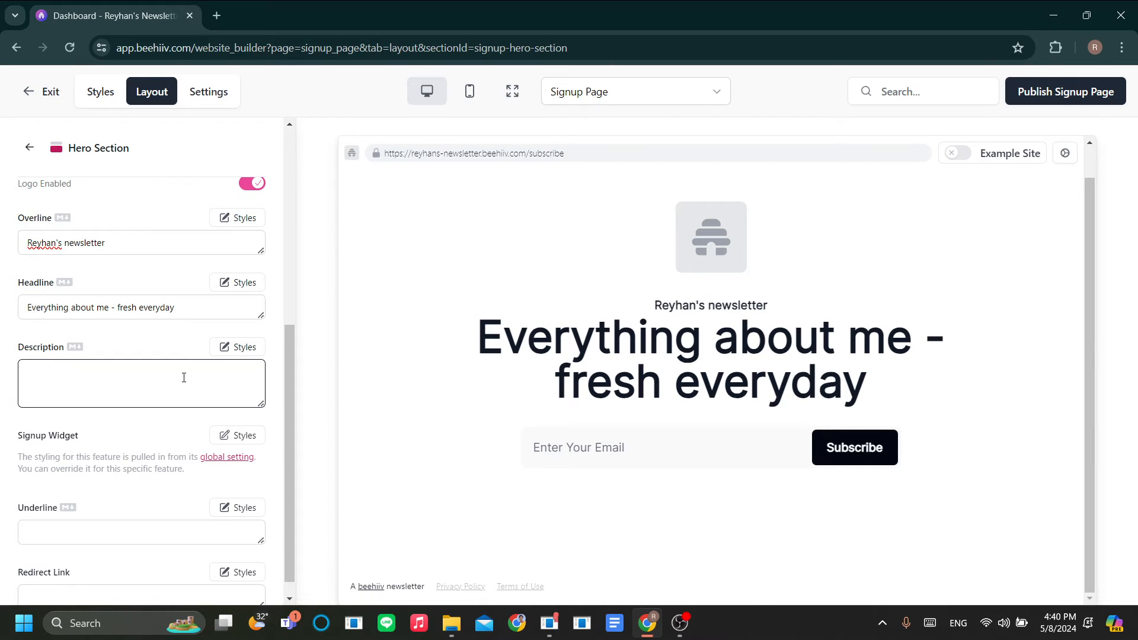
Step: Enter the description 'Get closer to me and receive updates on everything right at your fingertips - every single day'
type("Get closer to me and receive updates on everything r")
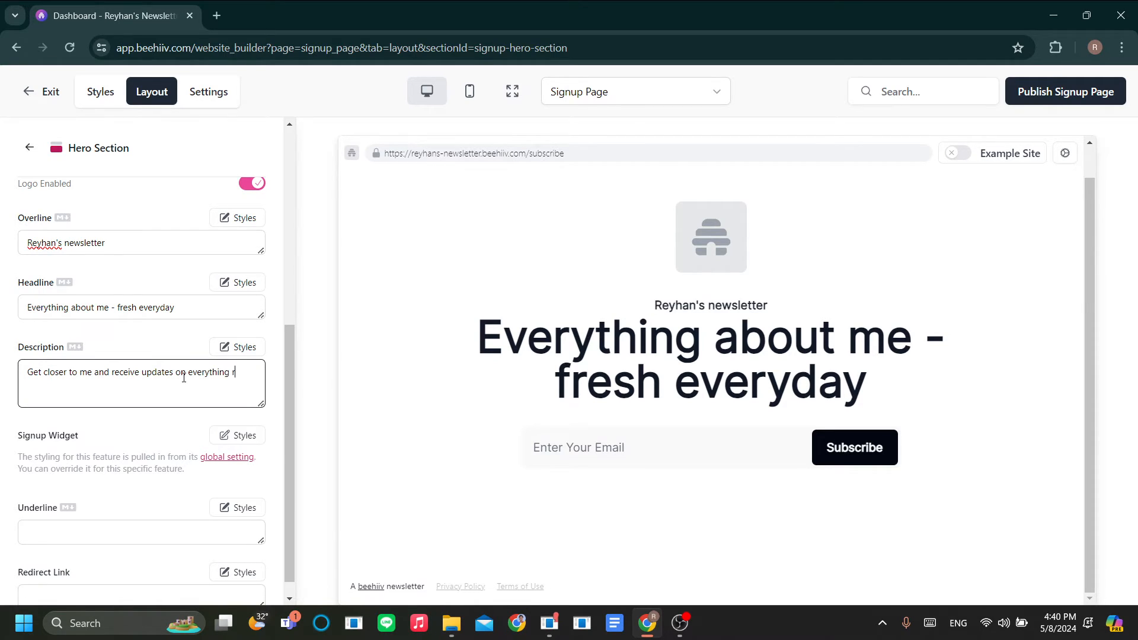
type("ight at your fingertips - every single ")
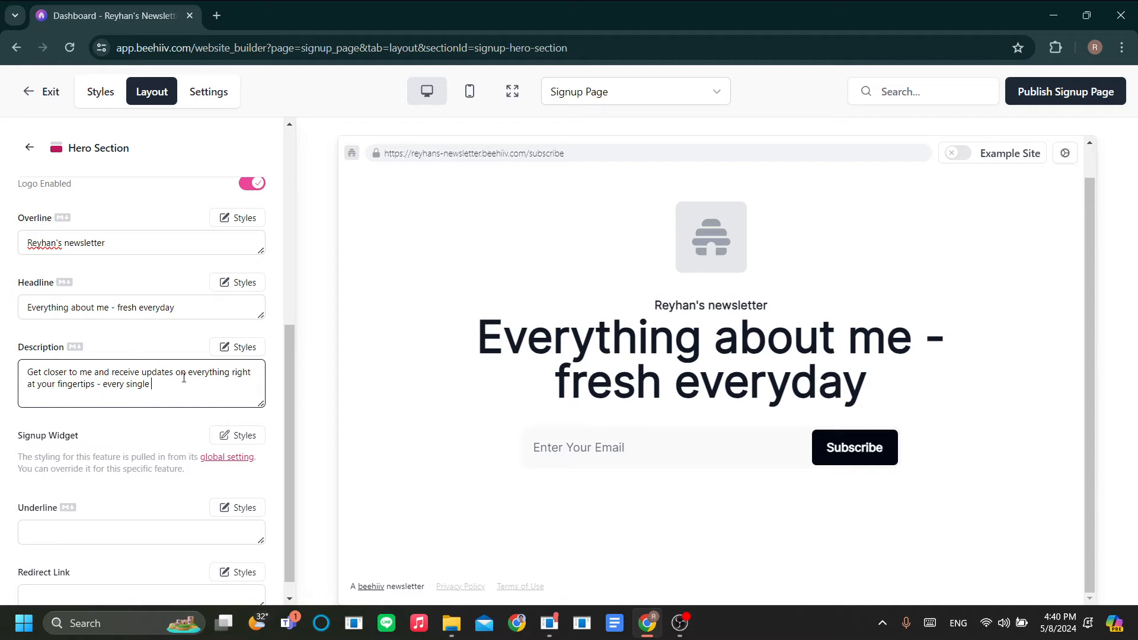
type("day")
left_click(227, 226)
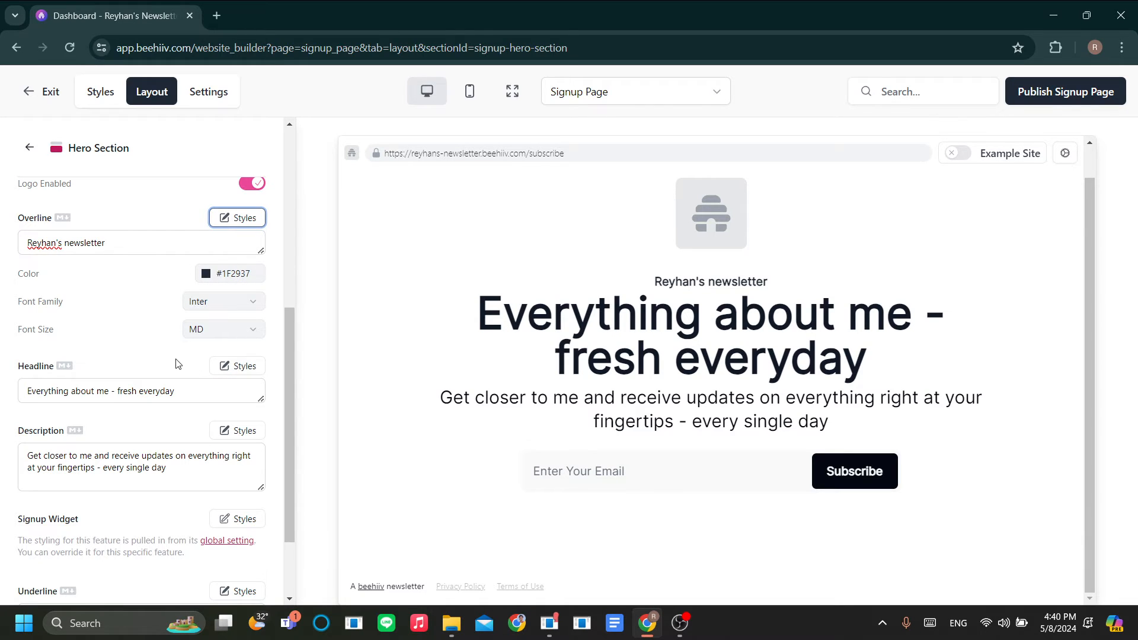
scroll(241, 360, "down", 1)
scroll(241, 360, "up", 1)
left_click(242, 215)
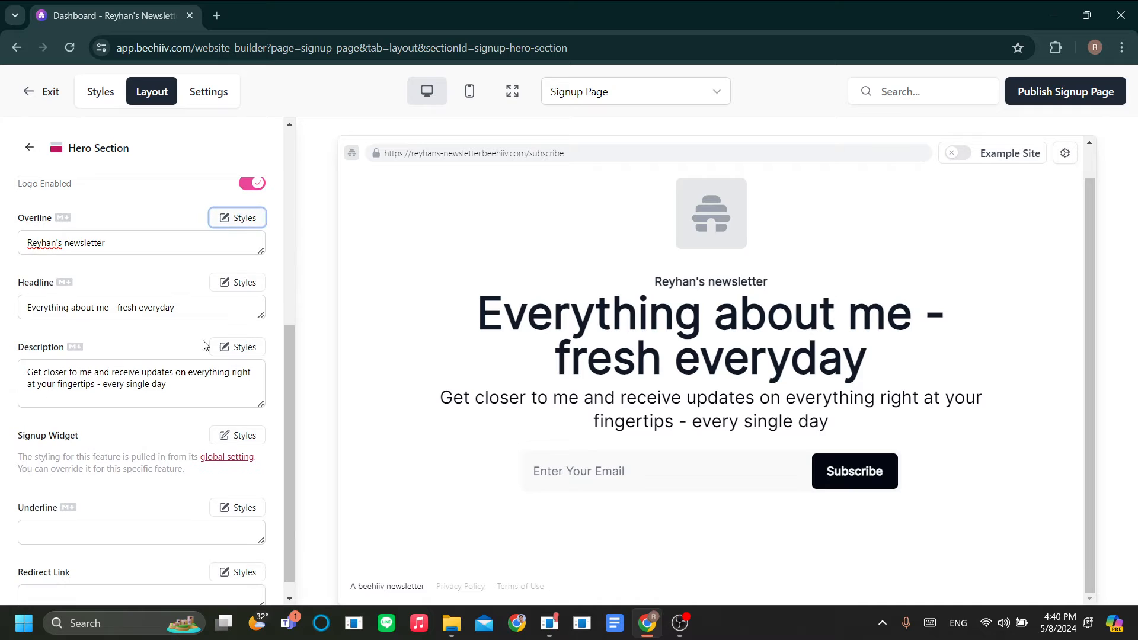
left_click(238, 219)
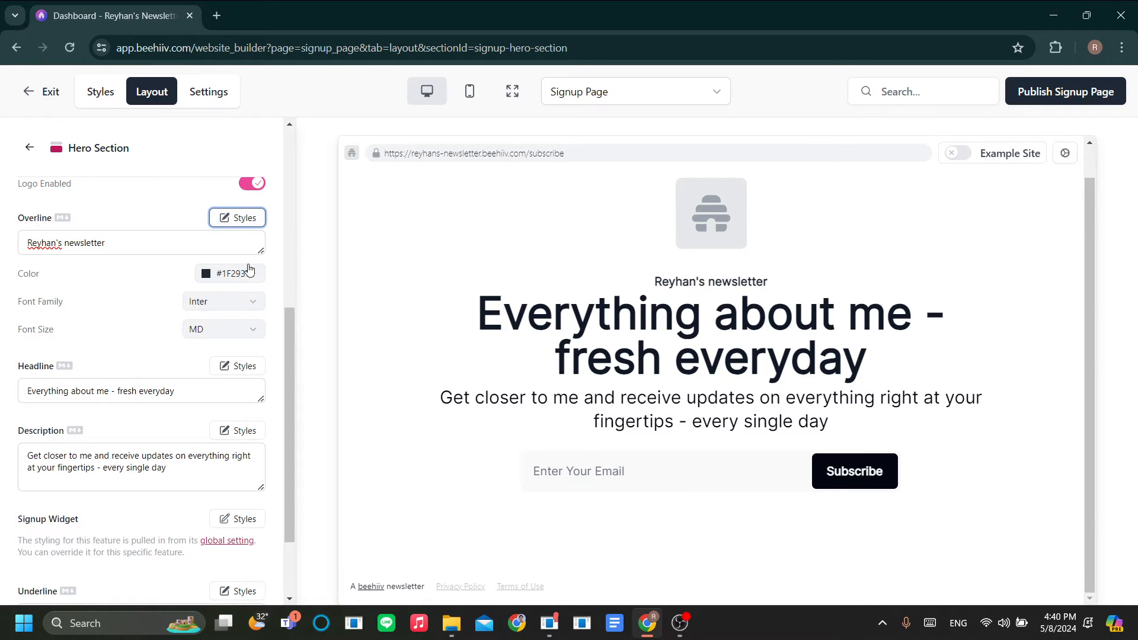
left_click(242, 218)
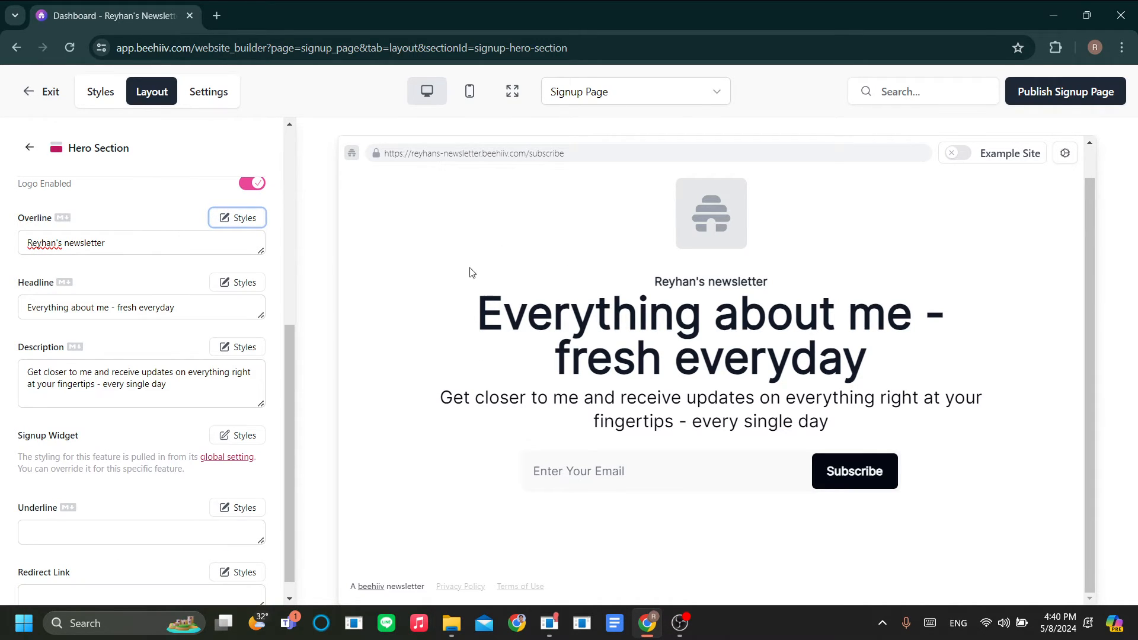
left_click(99, 103)
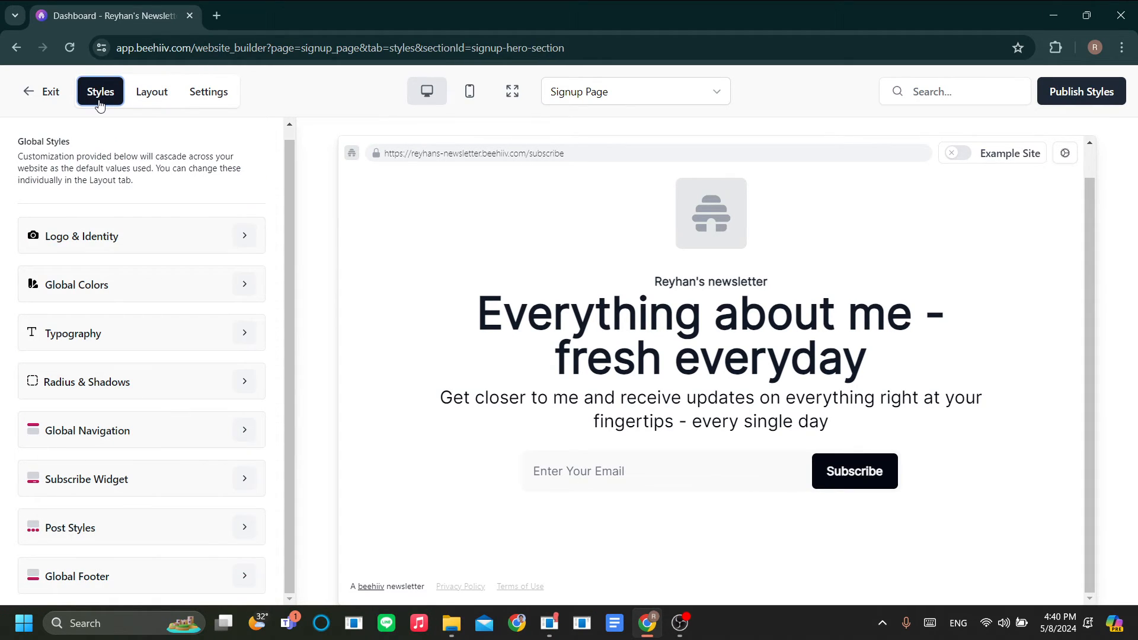
left_click(148, 101)
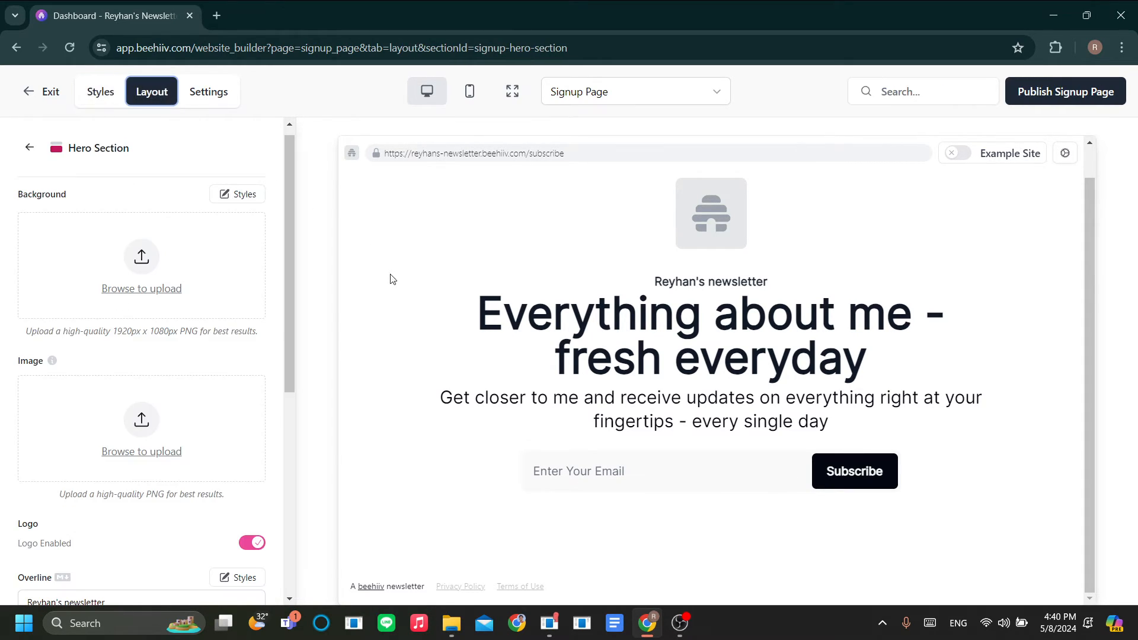
scroll(243, 348, "down", 6)
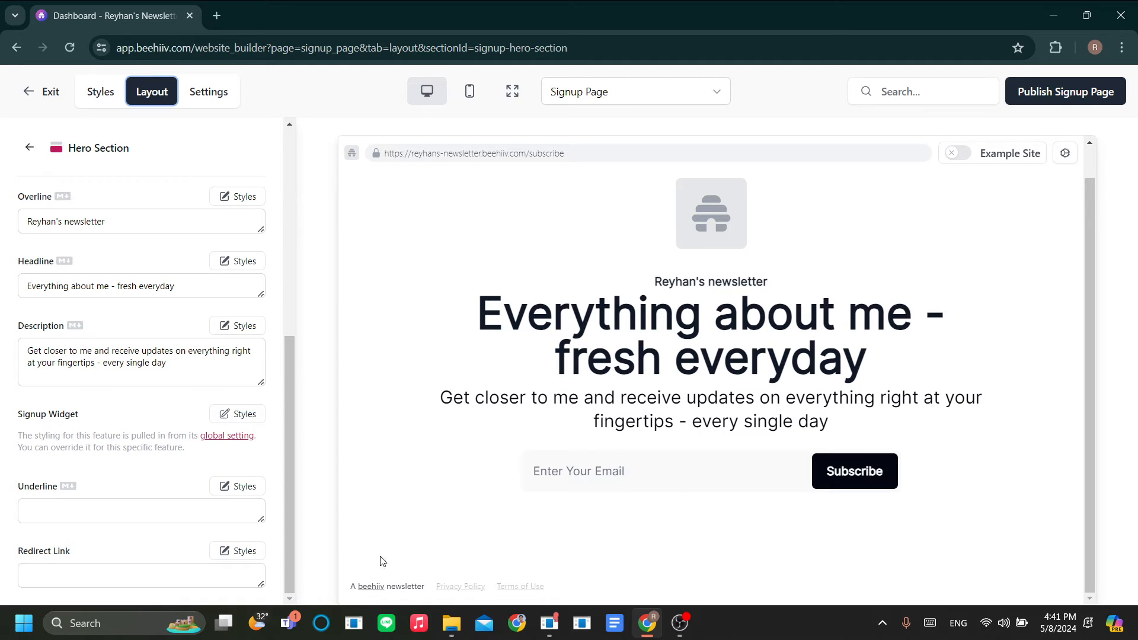
Step: Set the underline text beneath the signup form to 'Don't miss out!'
left_click(184, 511)
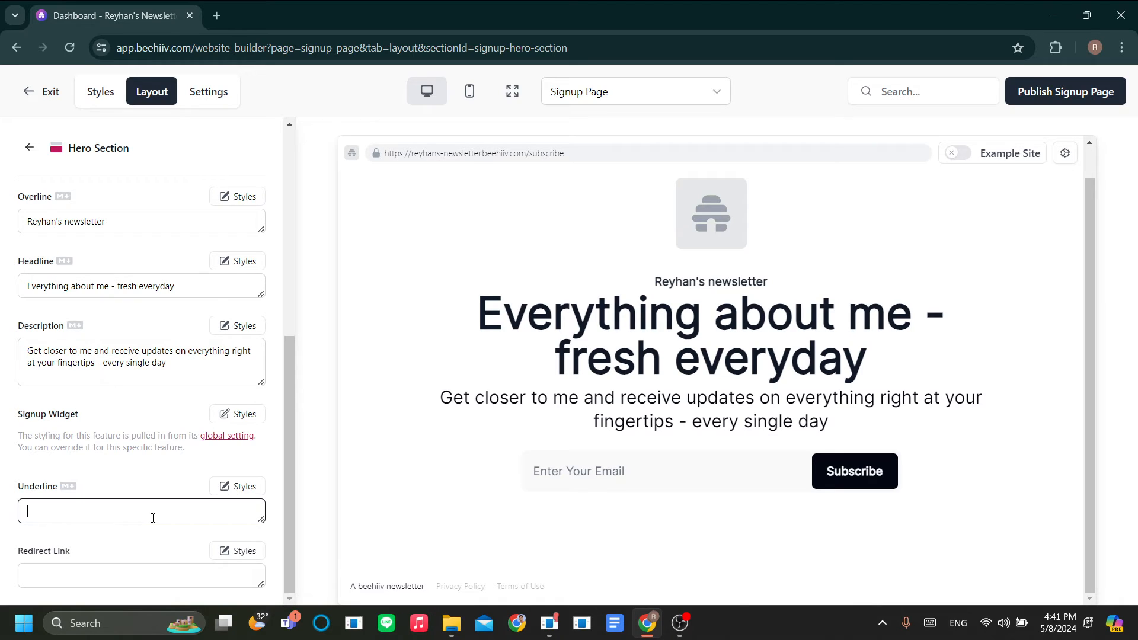
type("Dont")
key("BackSpace")
type(";'t iss an")
key("BackSpace")
key("BackSpace")
key("BackSpace")
key("BackSpace")
key("BackSpace")
key("BackSpace")
type("miss out!")
Step: Set the redirect link to 'let me see first' and save it
left_click(159, 570)
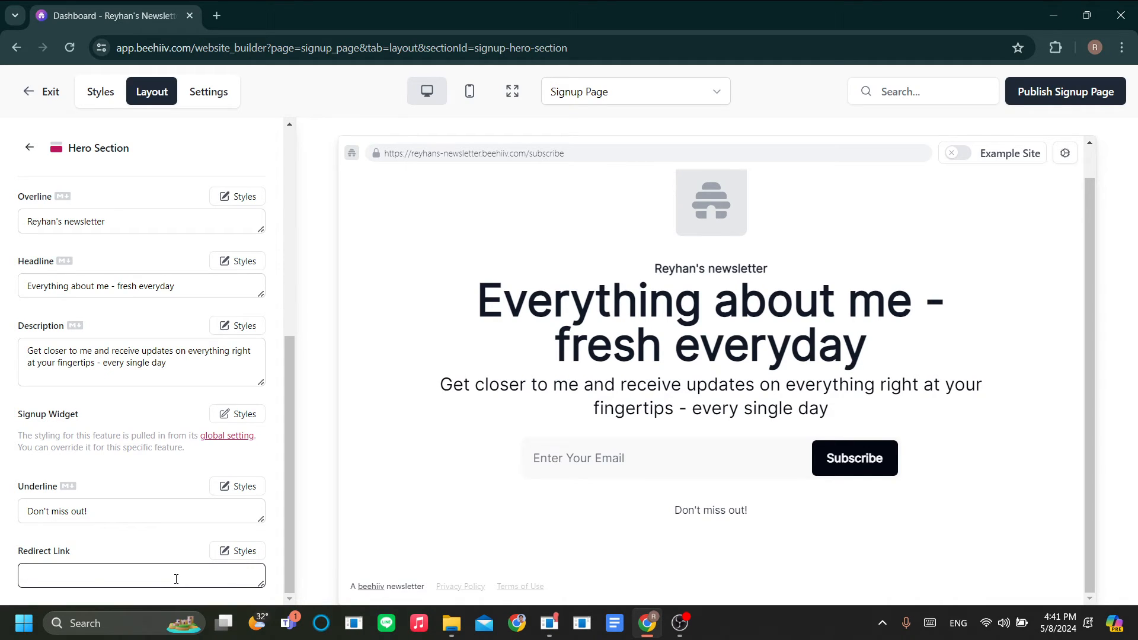
type("let me see first")
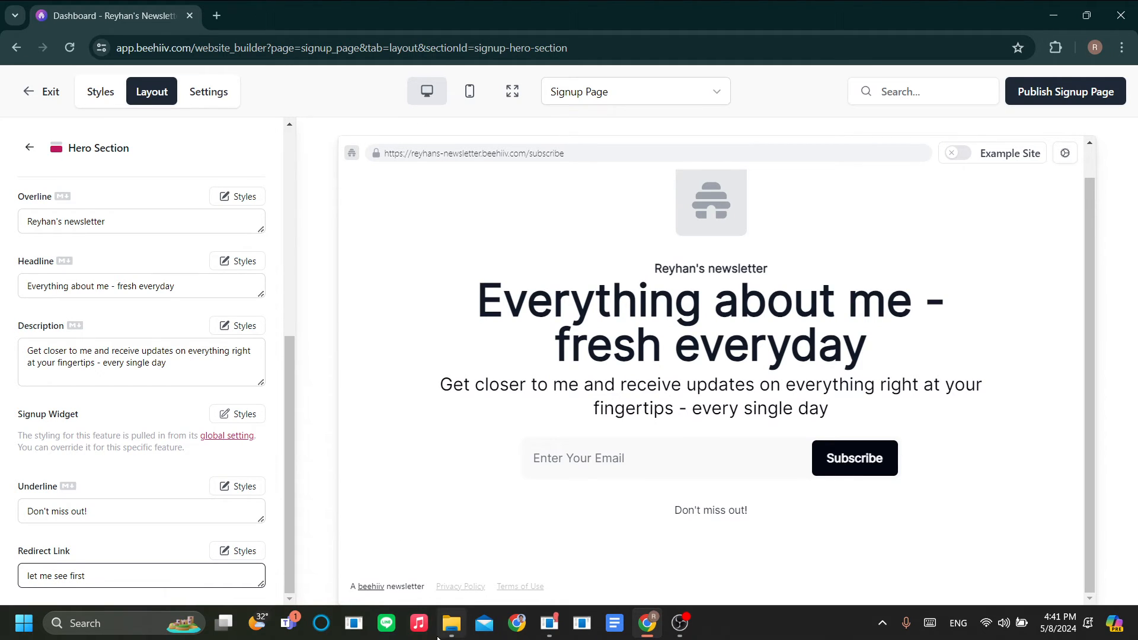
left_click(481, 514)
scroll(683, 508, "up", 1)
scroll(685, 512, "down", 1)
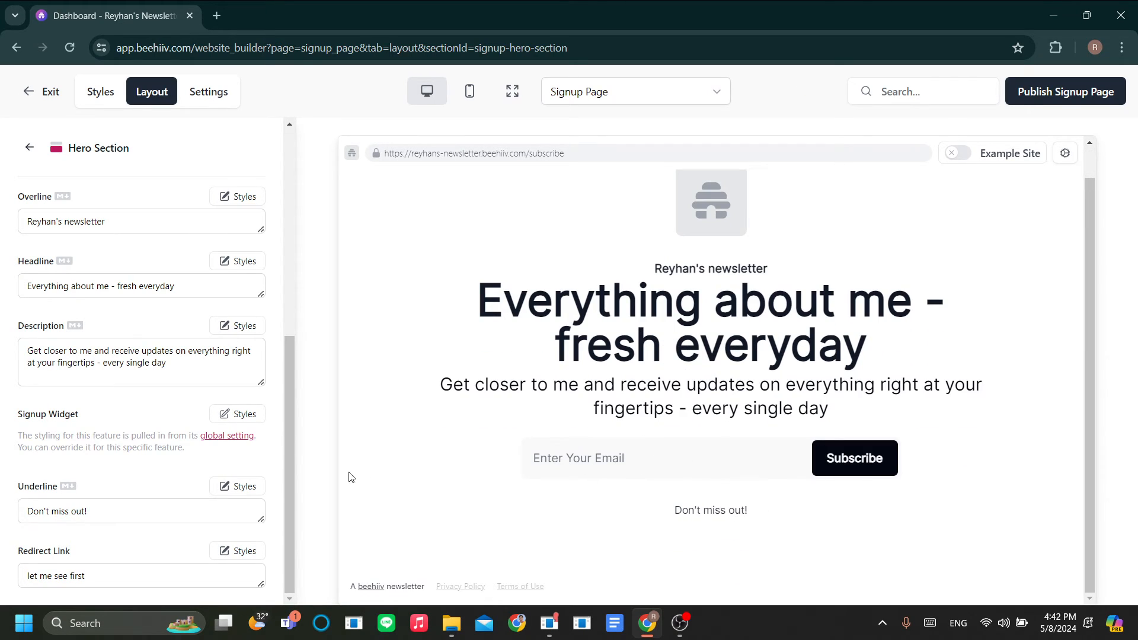
Step: Enable the Testimonial Section and check the new 'What People Are Saying' block in the preview
left_click(30, 147)
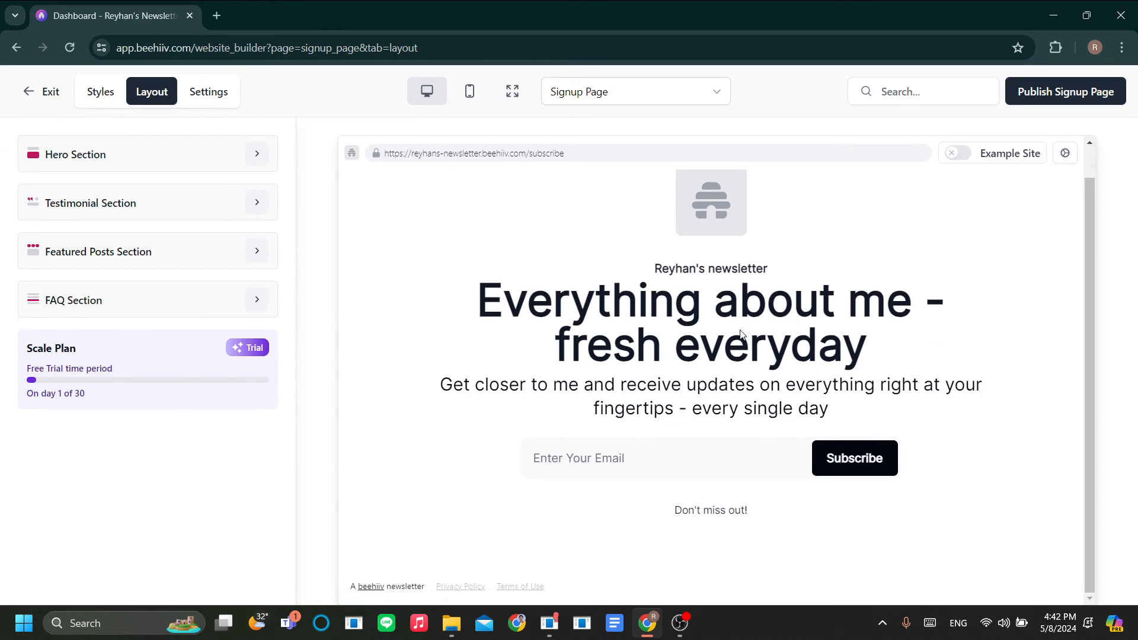
left_click(257, 205)
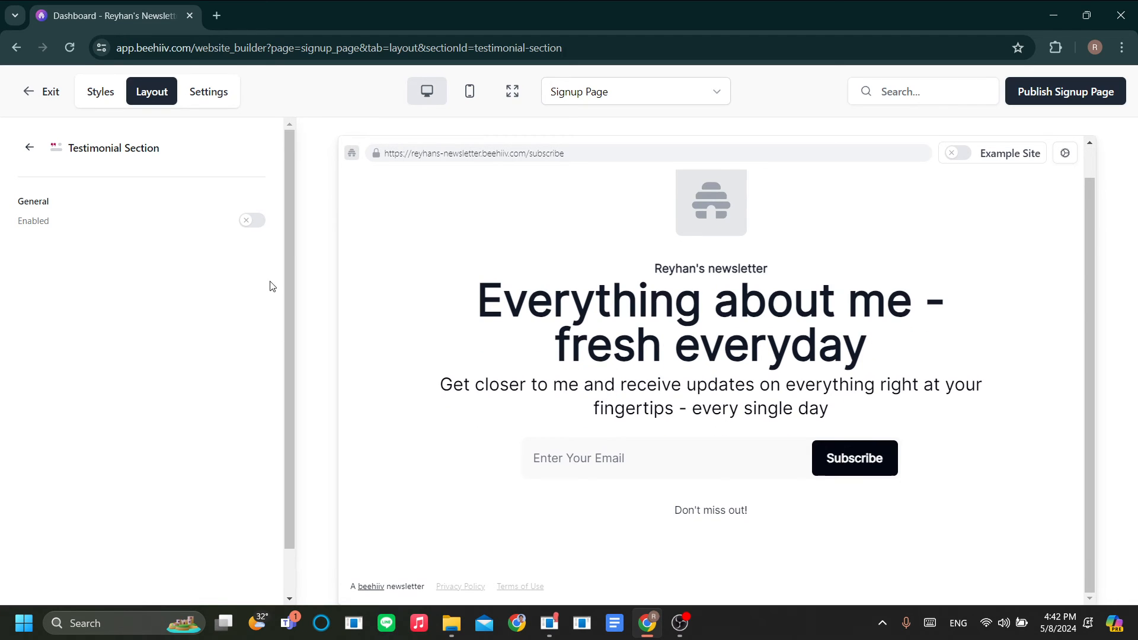
left_click(258, 221)
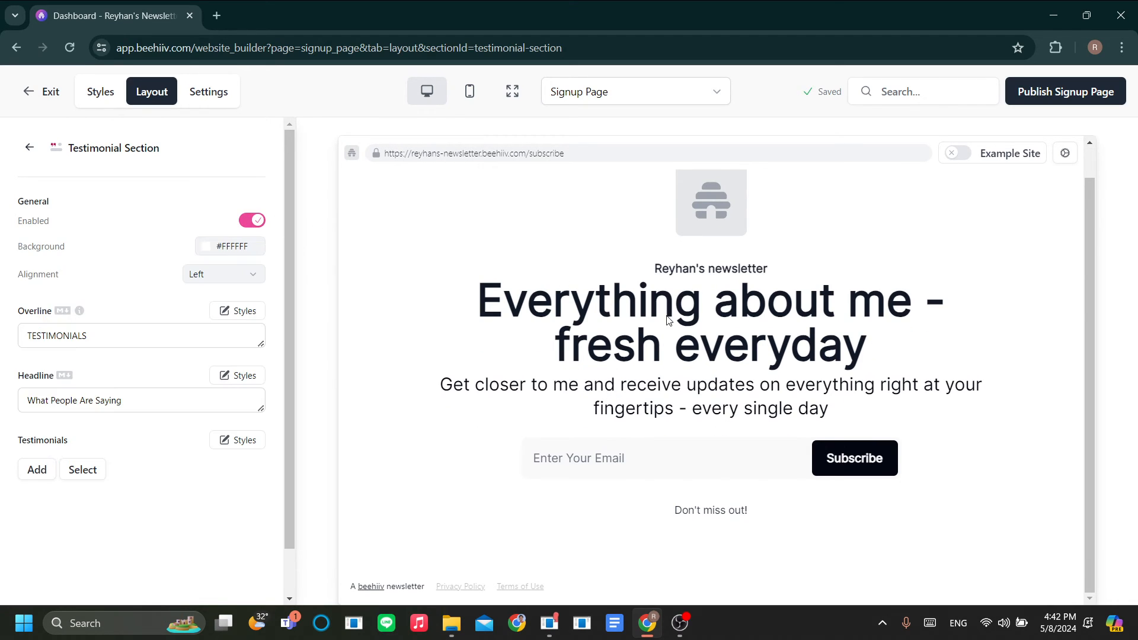
scroll(627, 336, "down", 3)
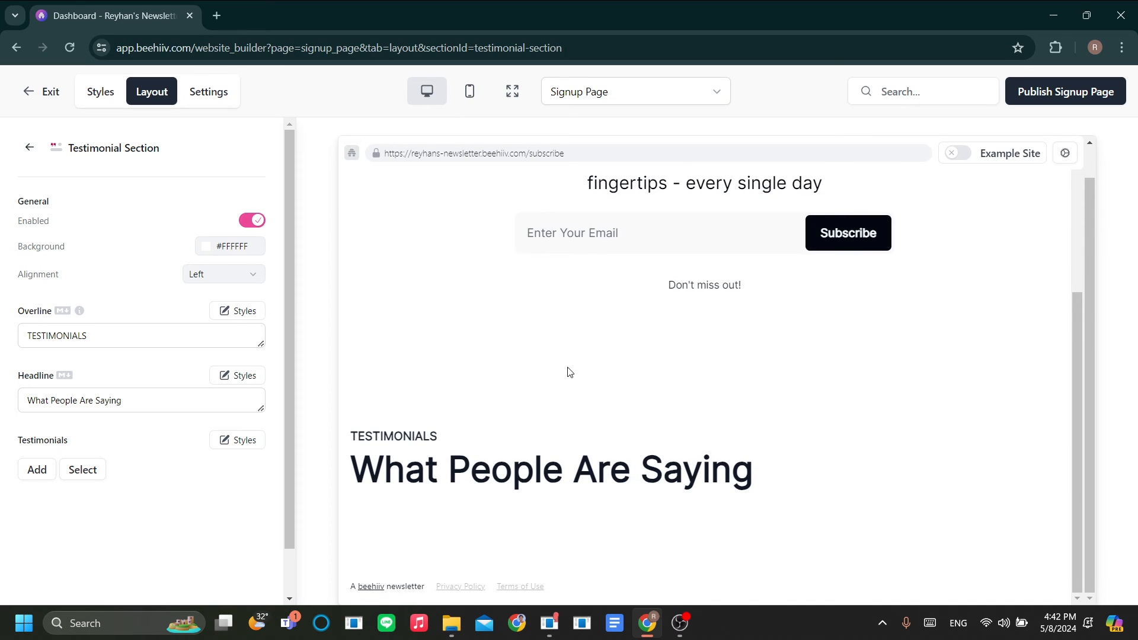
scroll(741, 320, "up", 3)
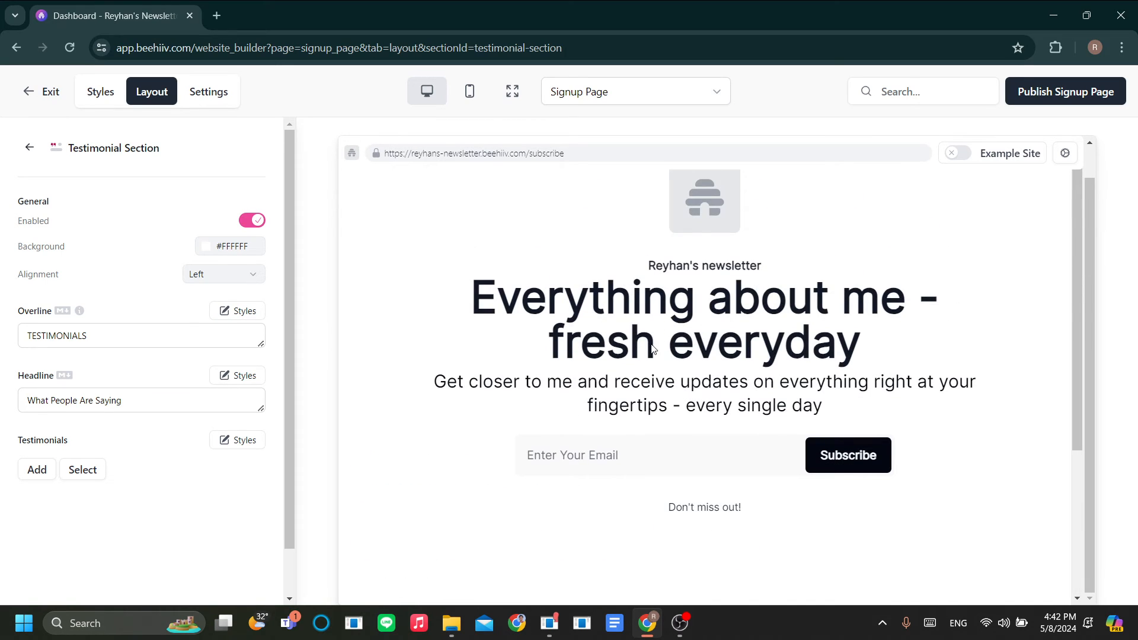
scroll(652, 349, "down", 3)
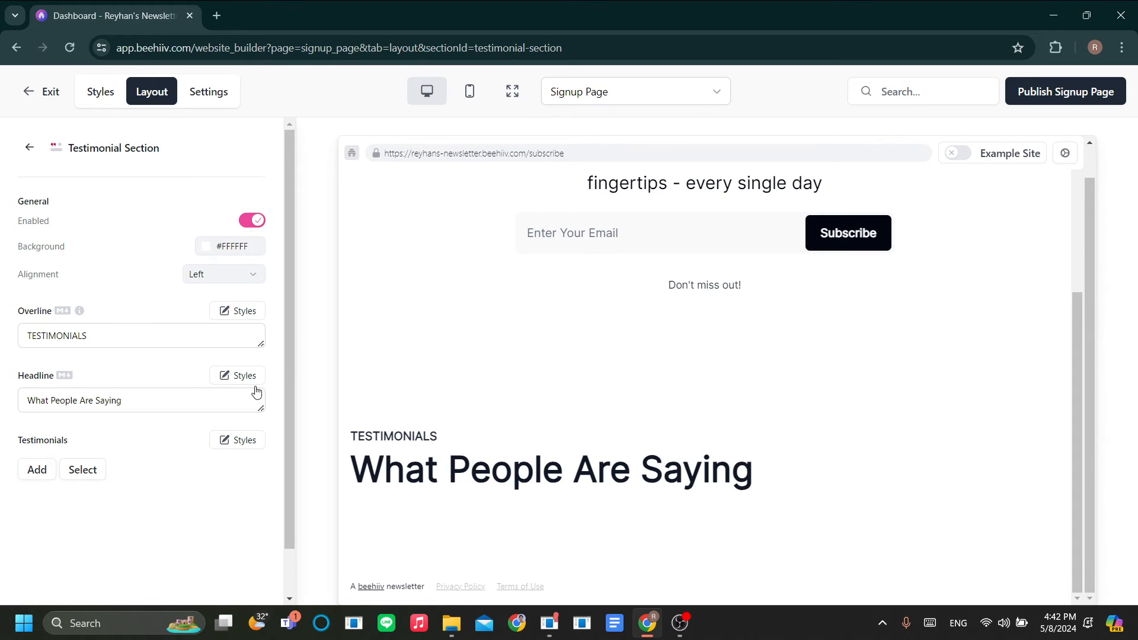
scroll(217, 445, "down", 1)
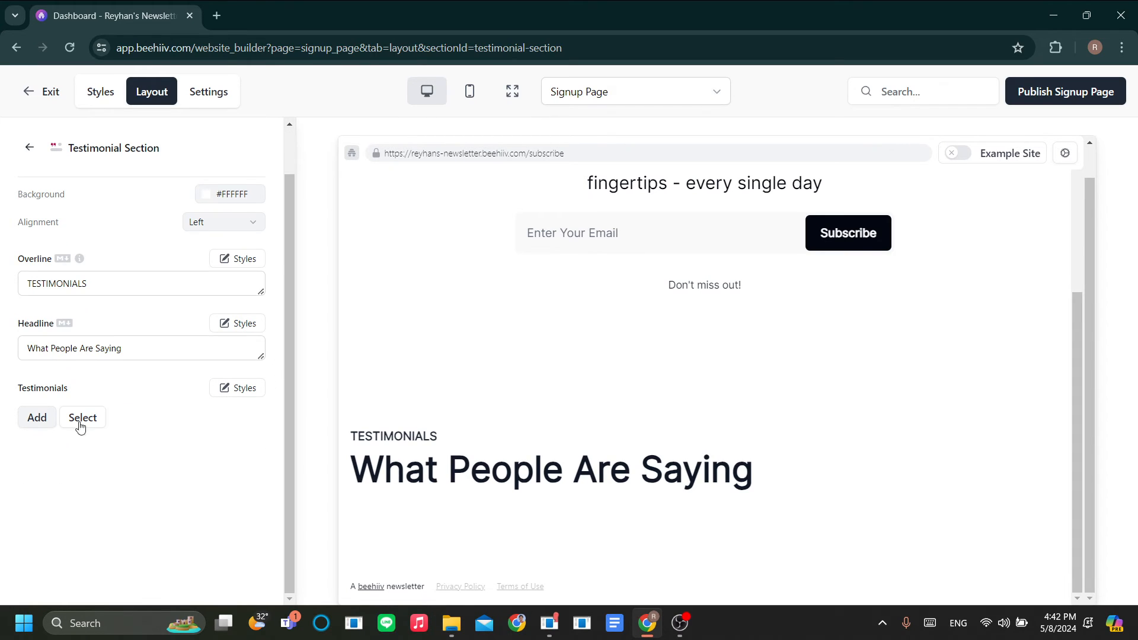
Step: Open the Add Testimonial drawer, cancelling a photo upload without choosing an image
left_click(35, 427)
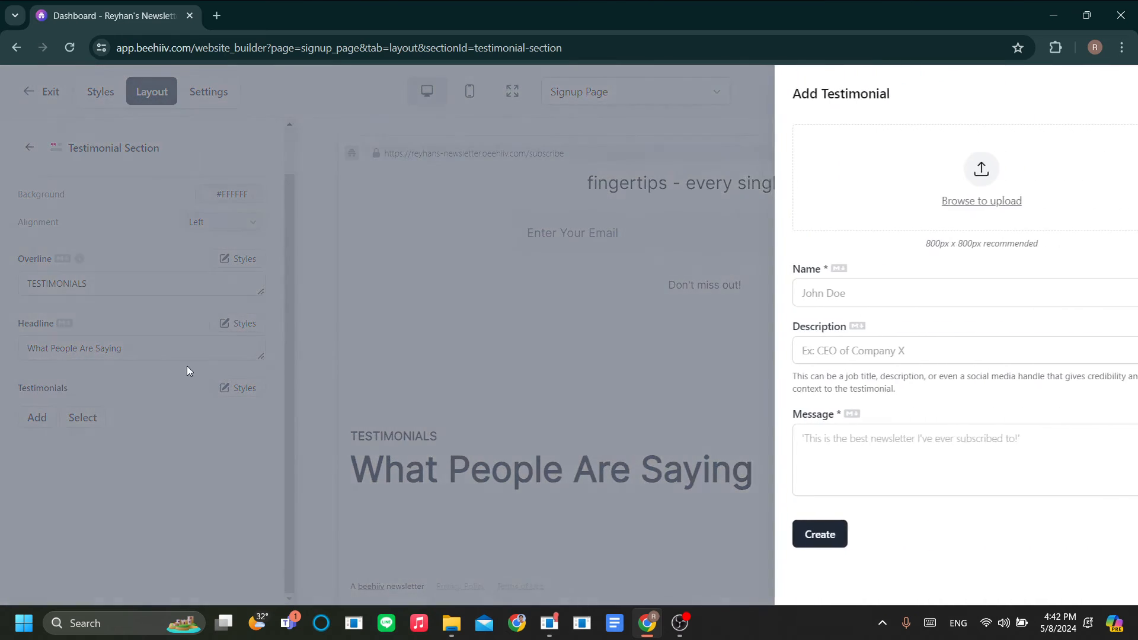
left_click(844, 293)
left_click(842, 266)
left_click(837, 300)
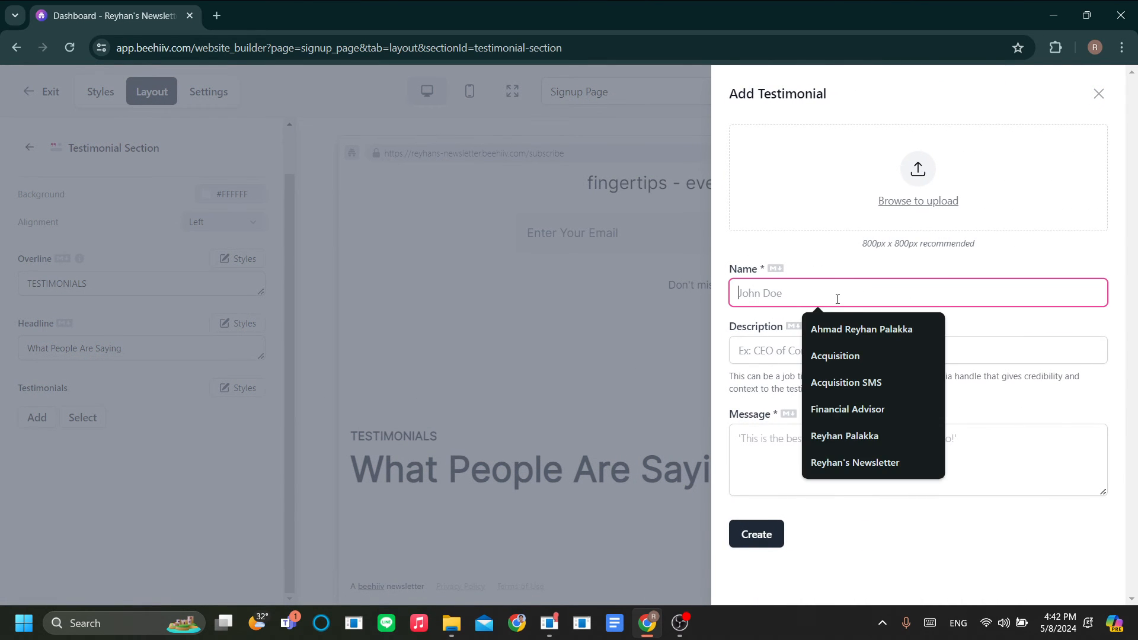
left_click(802, 218)
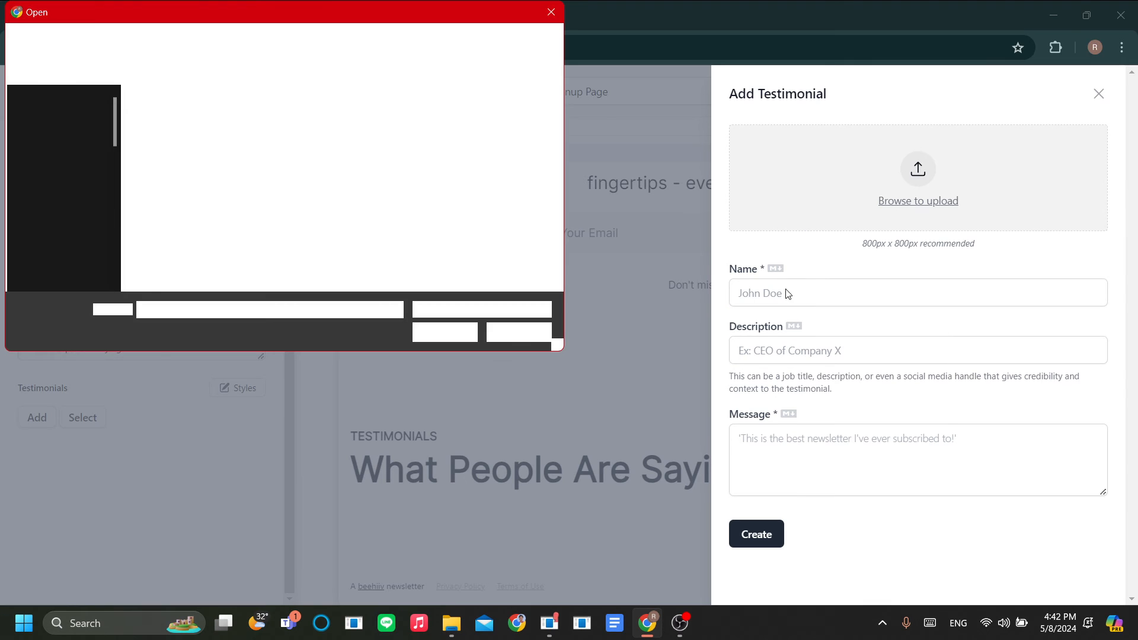
left_click(546, 11)
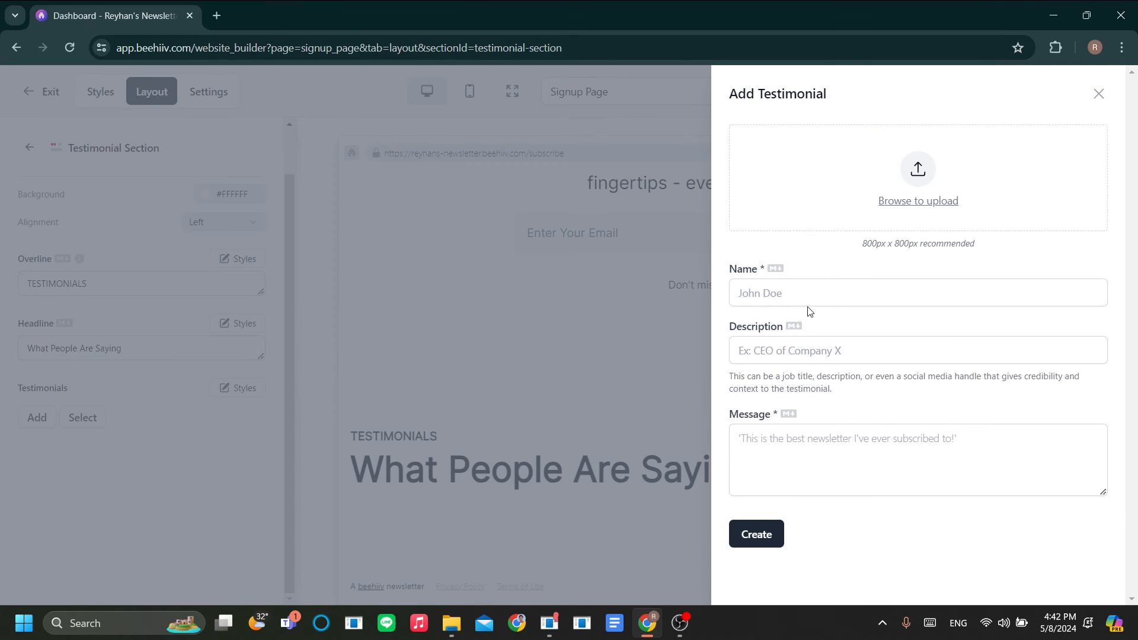
Step: Fill in a name, description 'Ceo of company X' and message 'this is great!', then create it
left_click(770, 286)
type("john doe")
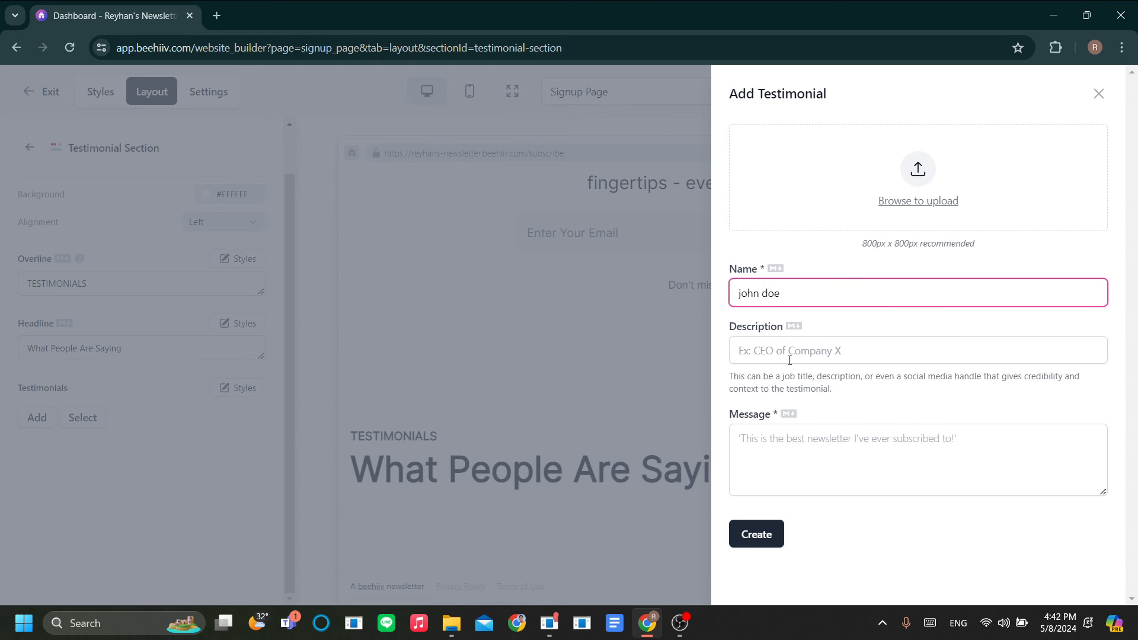
left_click(790, 359)
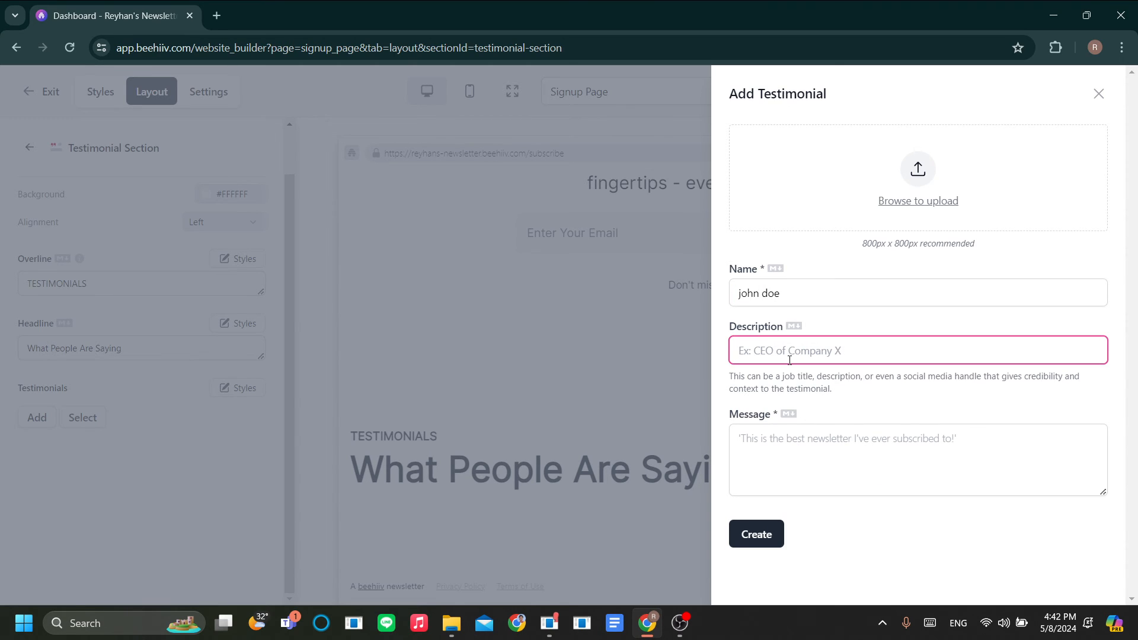
type("Ceo of company X")
left_click(793, 435)
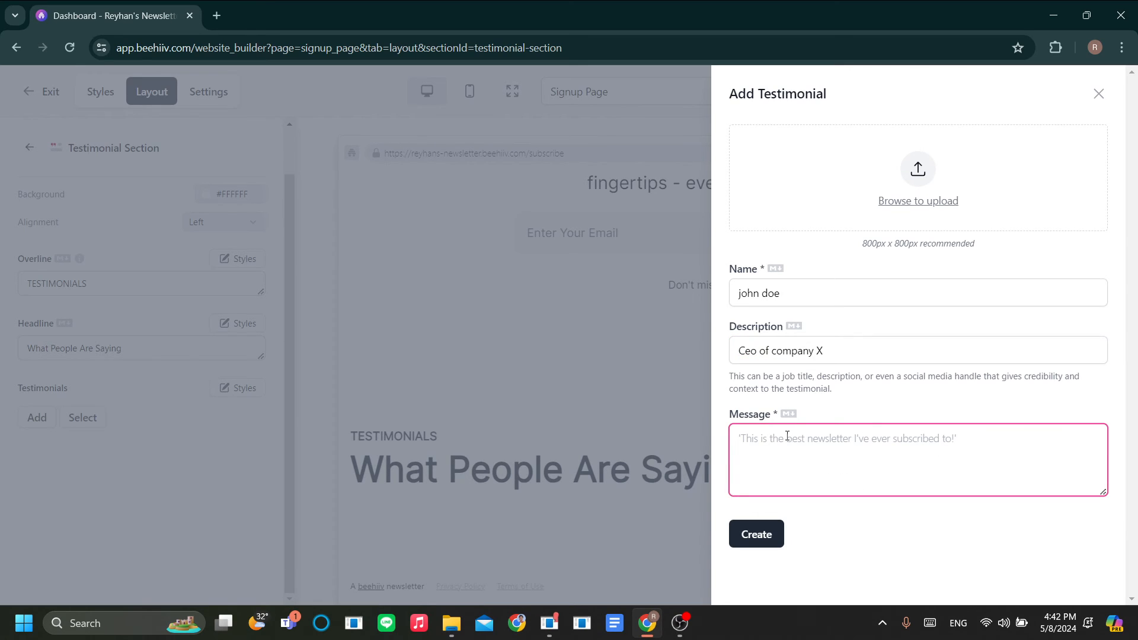
type("this is great!")
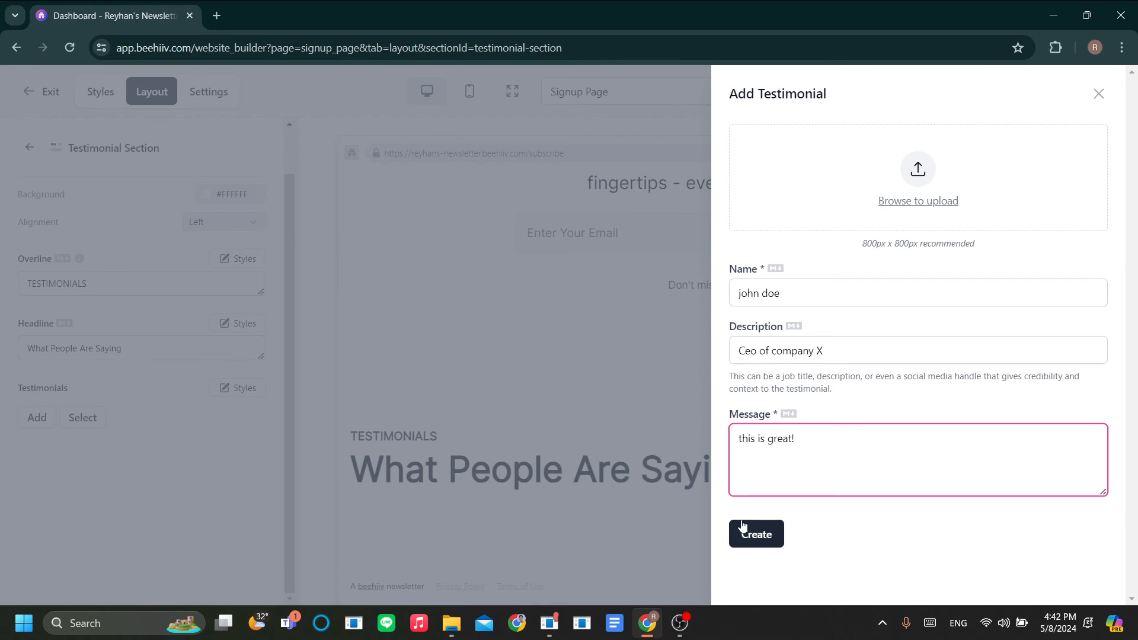
left_click(742, 526)
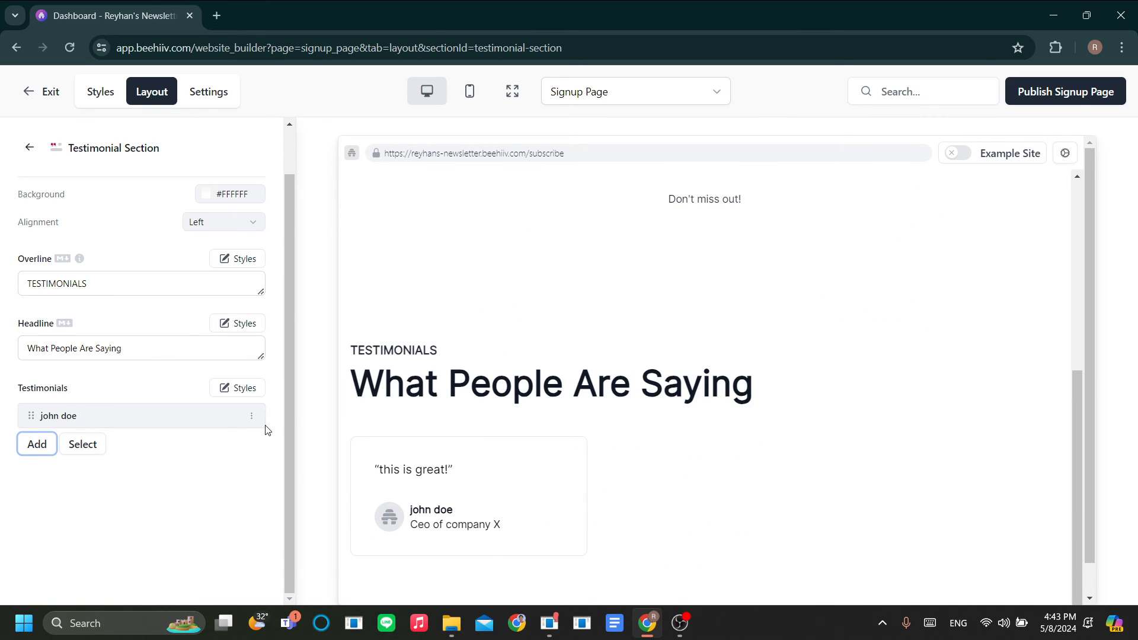
left_click(124, 416)
left_click(252, 418)
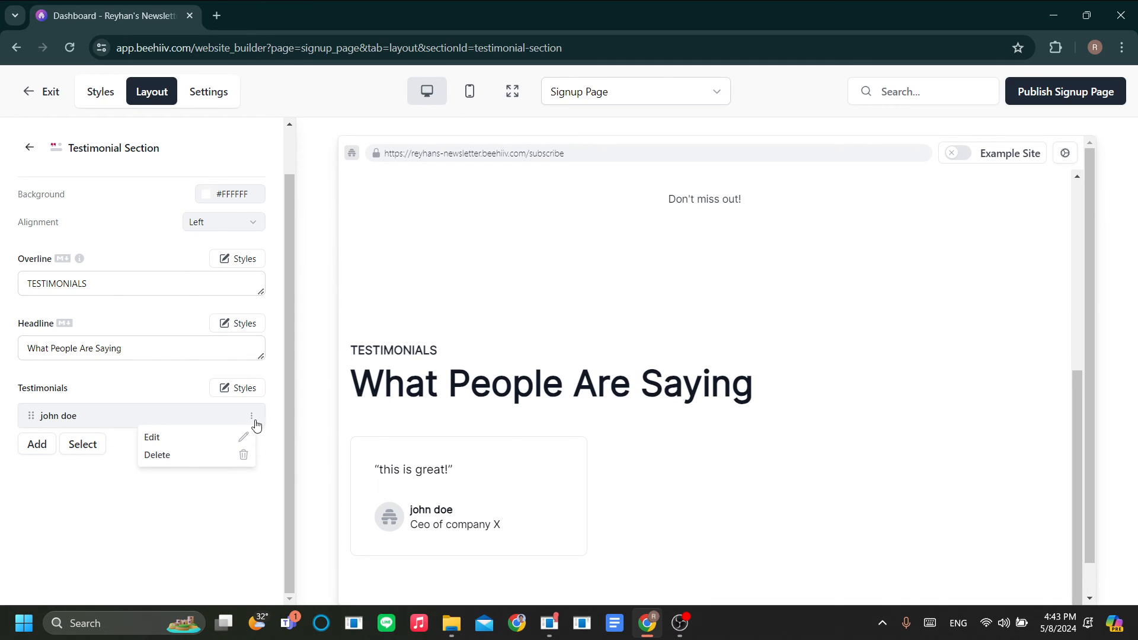
left_click(196, 438)
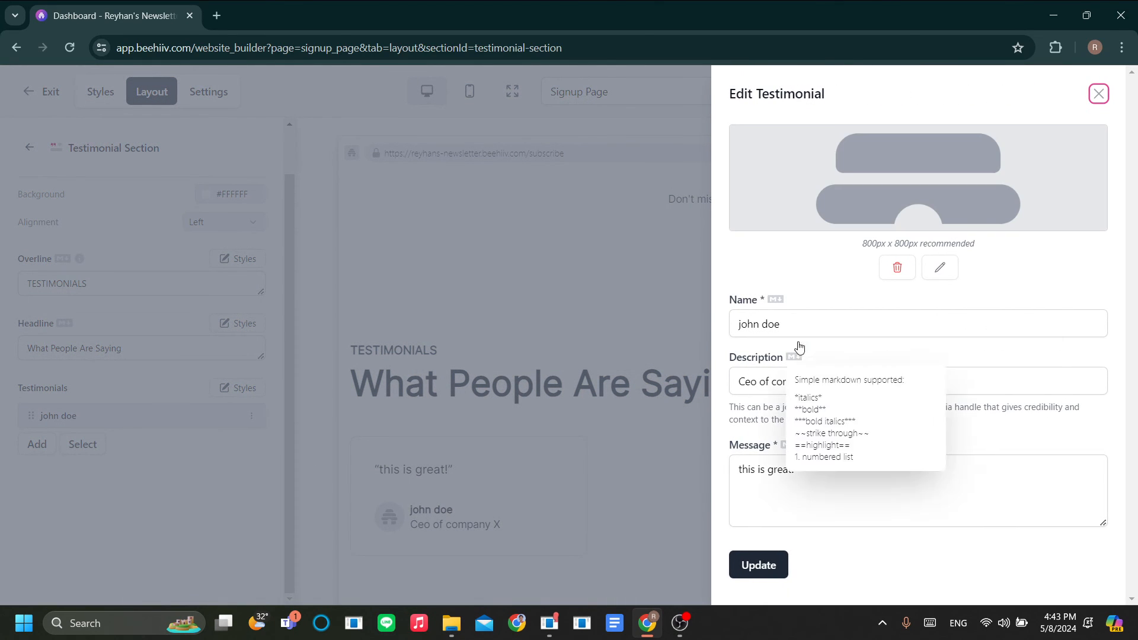
left_click(802, 332)
key("ctrl+a")
key("BackSpace")
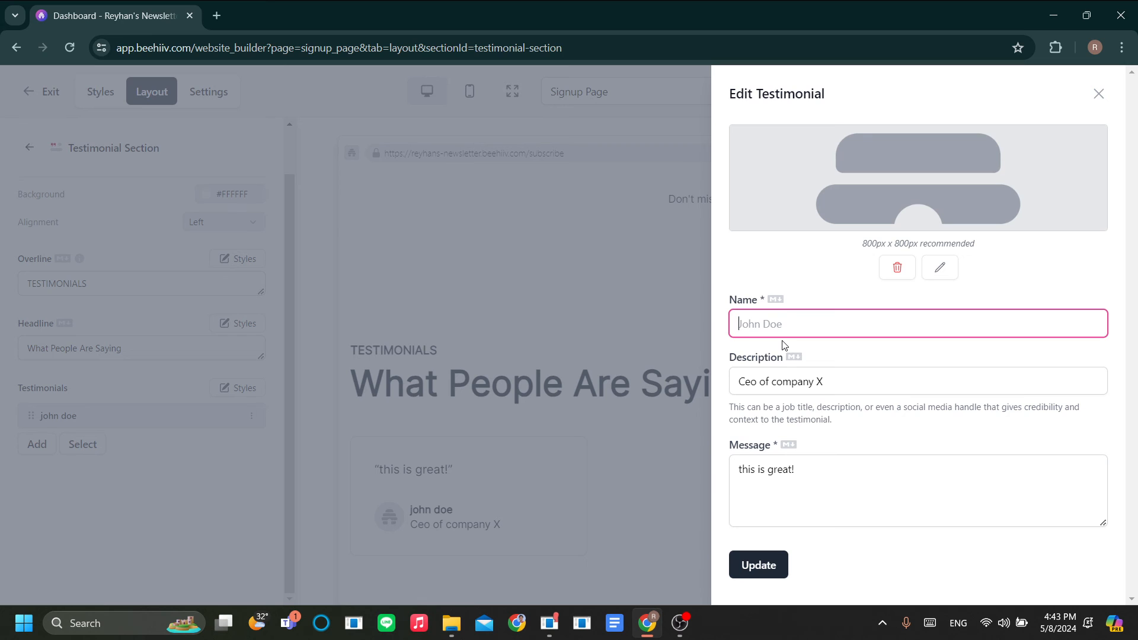
type("asd")
key("ctrl+a")
key("BackSpace")
left_click_drag(784, 350, 781, 346)
left_click(780, 325)
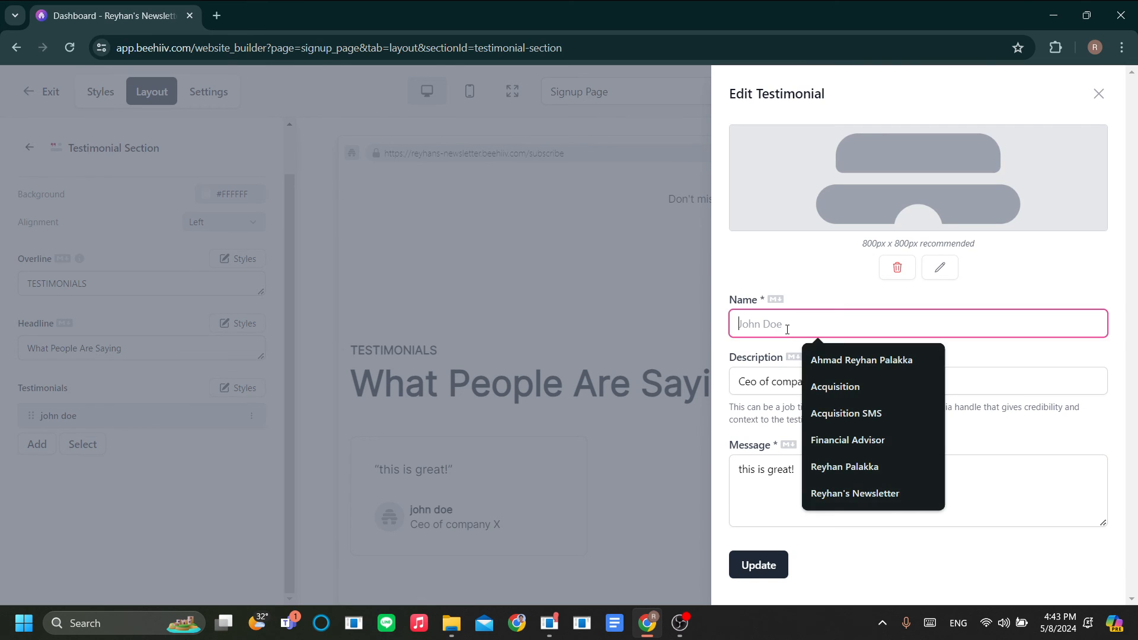
left_click(651, 354)
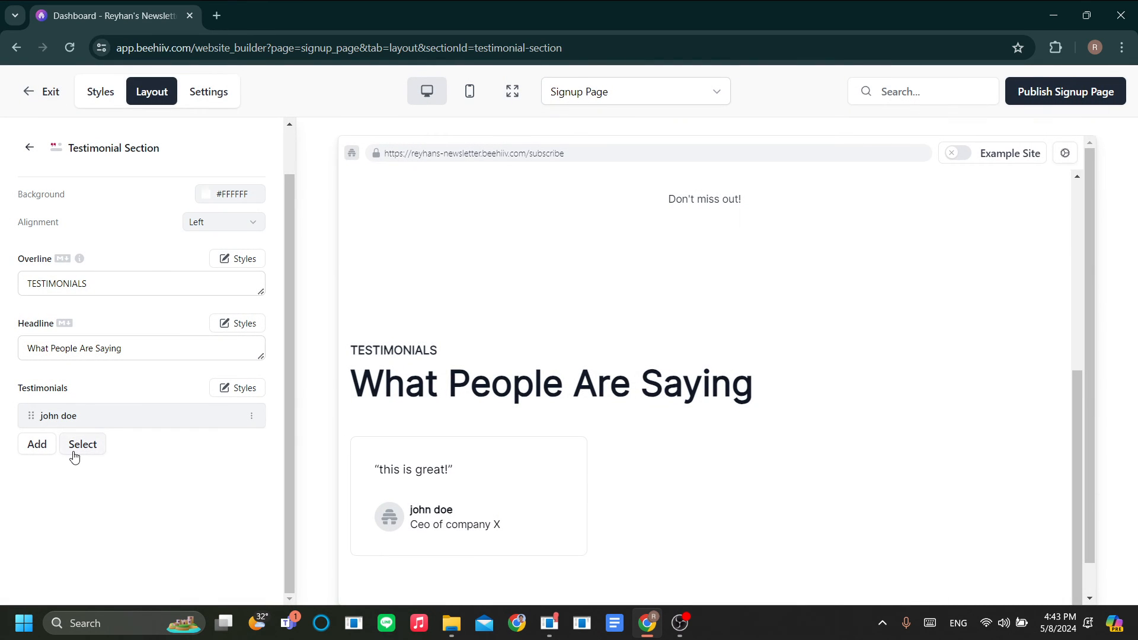
left_click(251, 416)
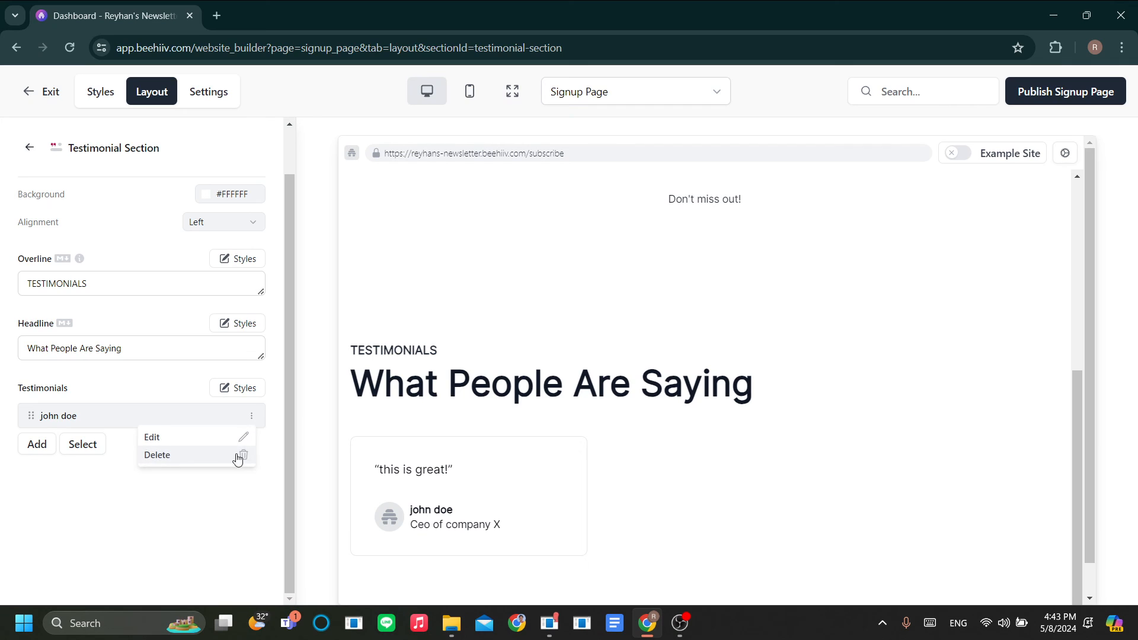
left_click(213, 485)
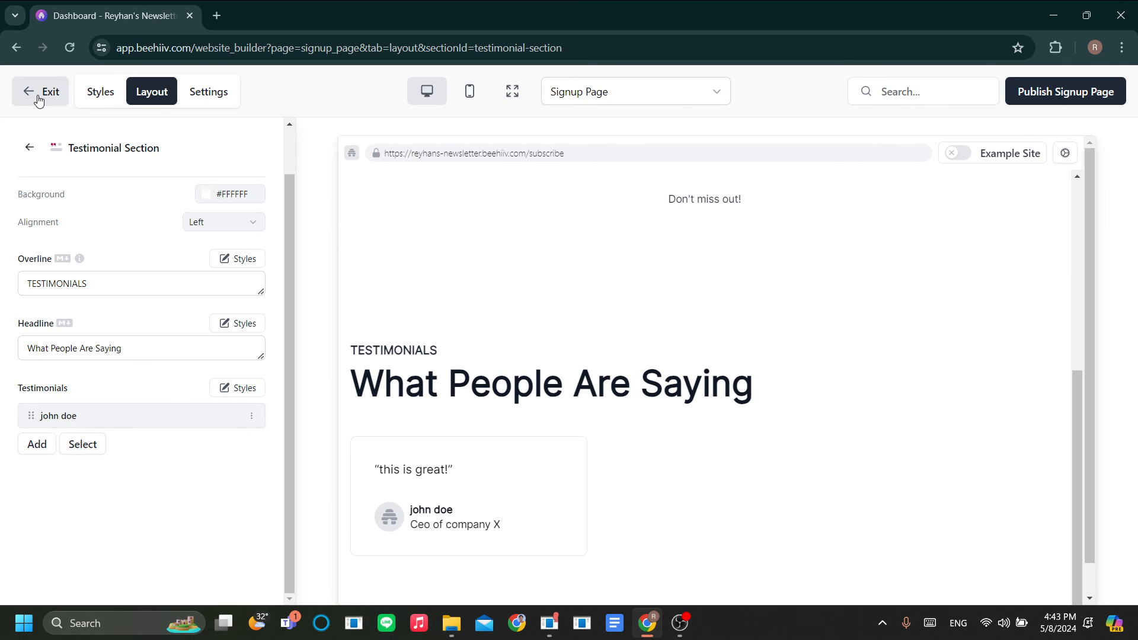
Step: From the section list, open Featured Posts Section and switch its Enabled toggle on
left_click(29, 147)
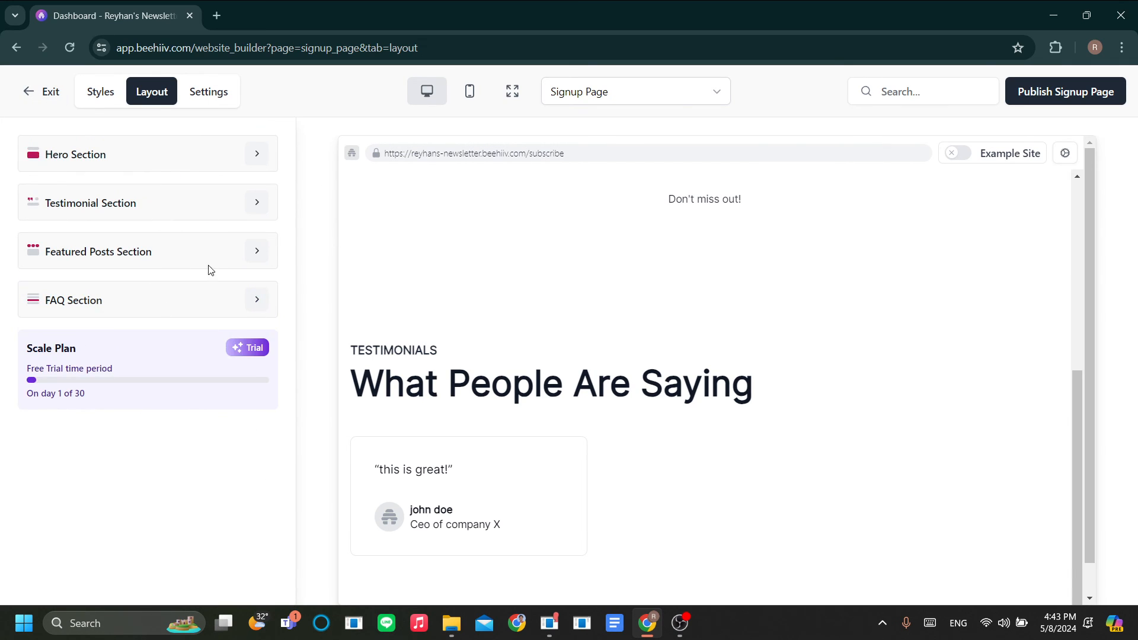
scroll(427, 436, "down", 2)
scroll(467, 503, "up", 5)
scroll(465, 495, "down", 5)
scroll(454, 464, "up", 5)
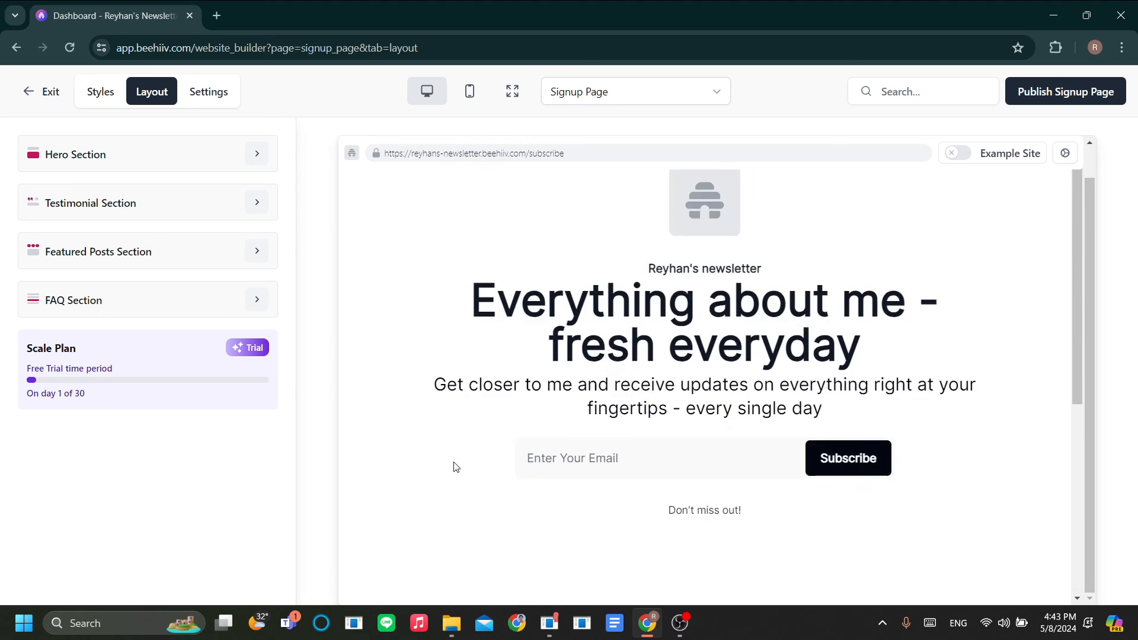
scroll(403, 421, "down", 4)
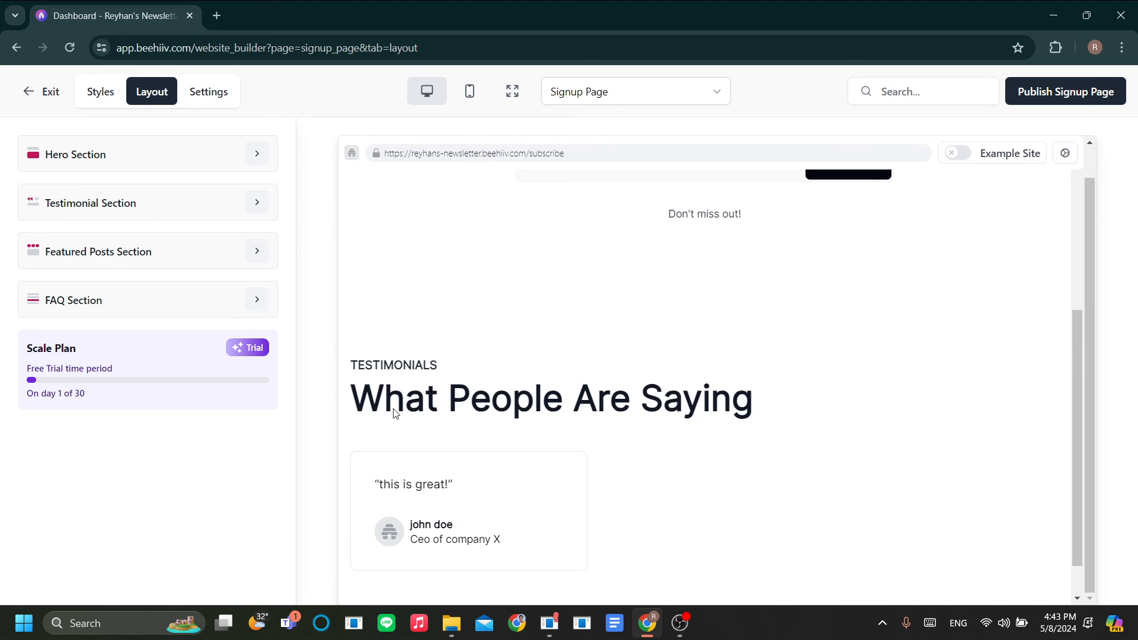
left_click(256, 263)
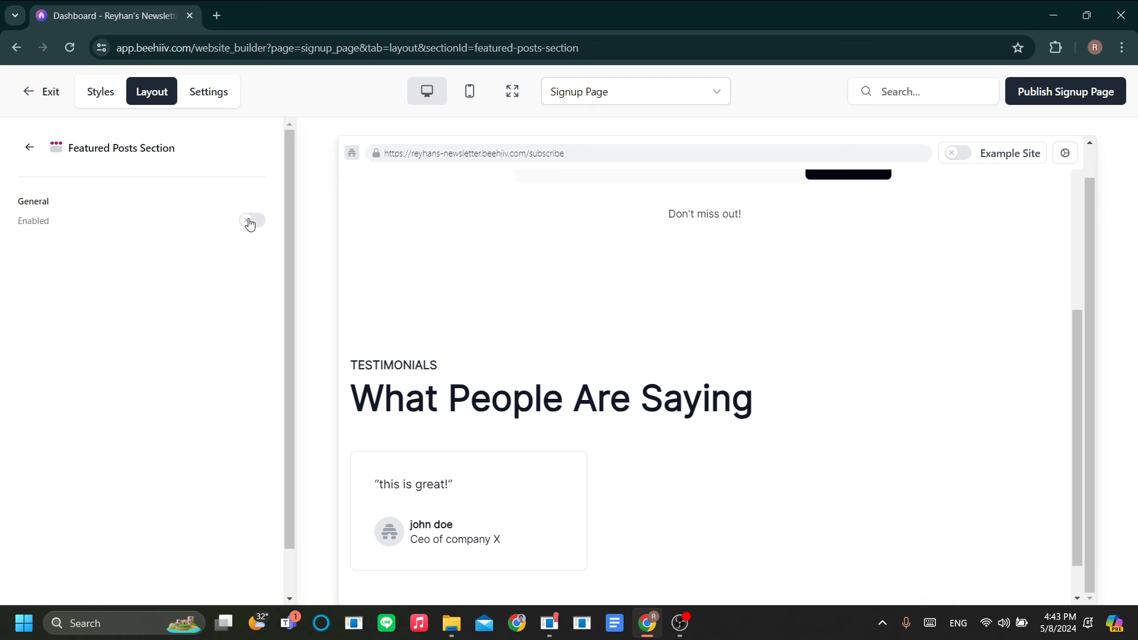
left_click(251, 221)
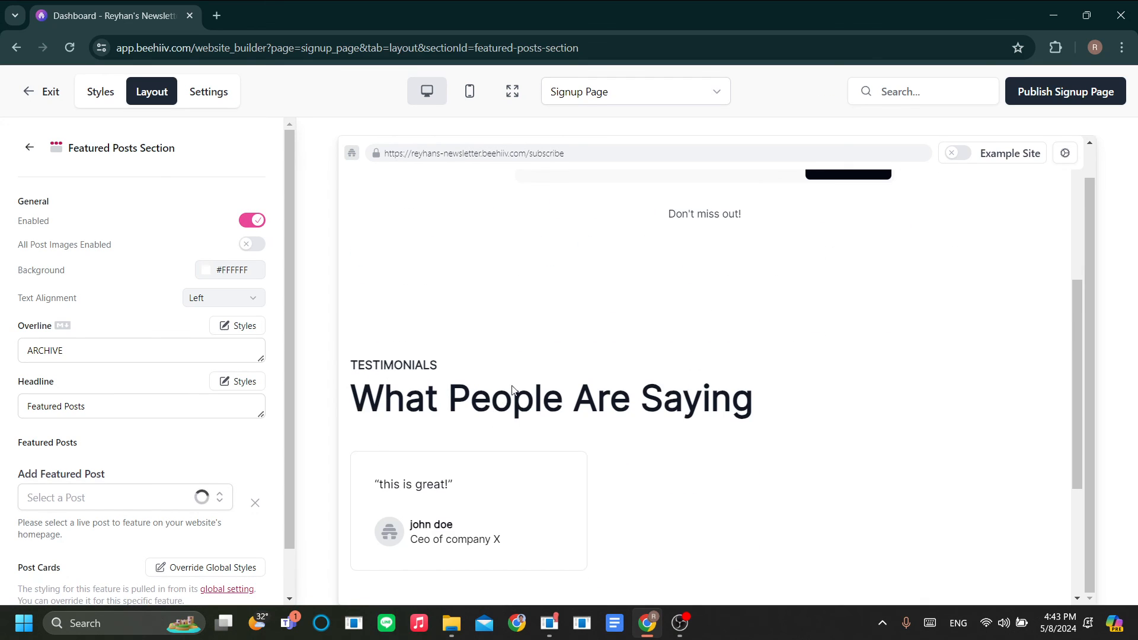
Step: Check the Select a Post list, find no posts, and return to the section list
scroll(480, 386, "down", 4)
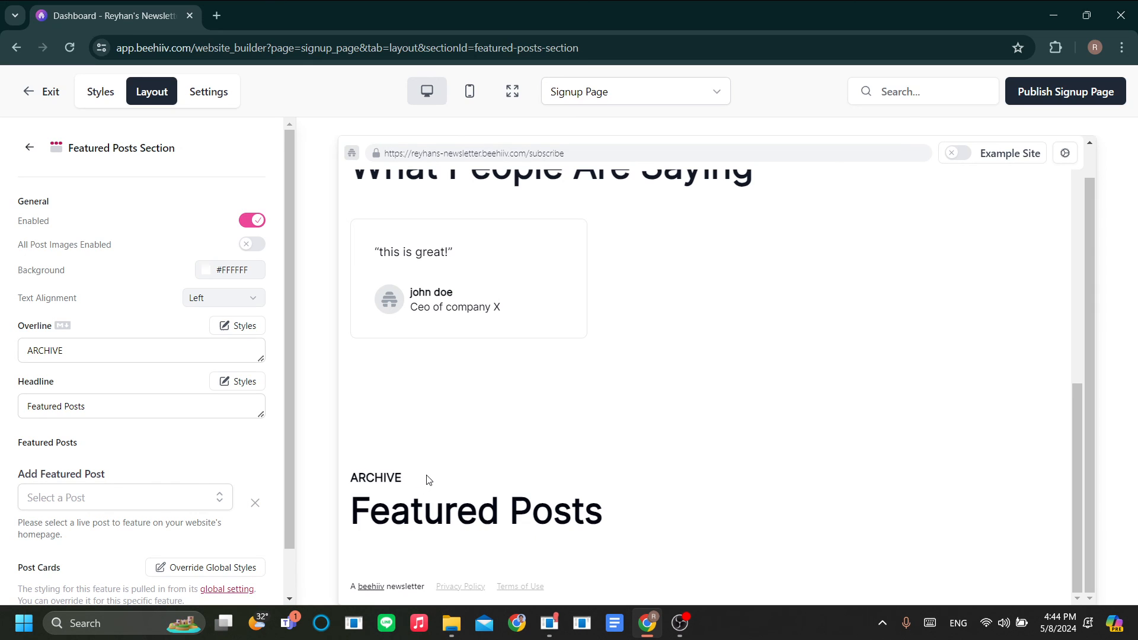
scroll(434, 486, "up", 3)
scroll(437, 492, "down", 3)
scroll(439, 489, "up", 4)
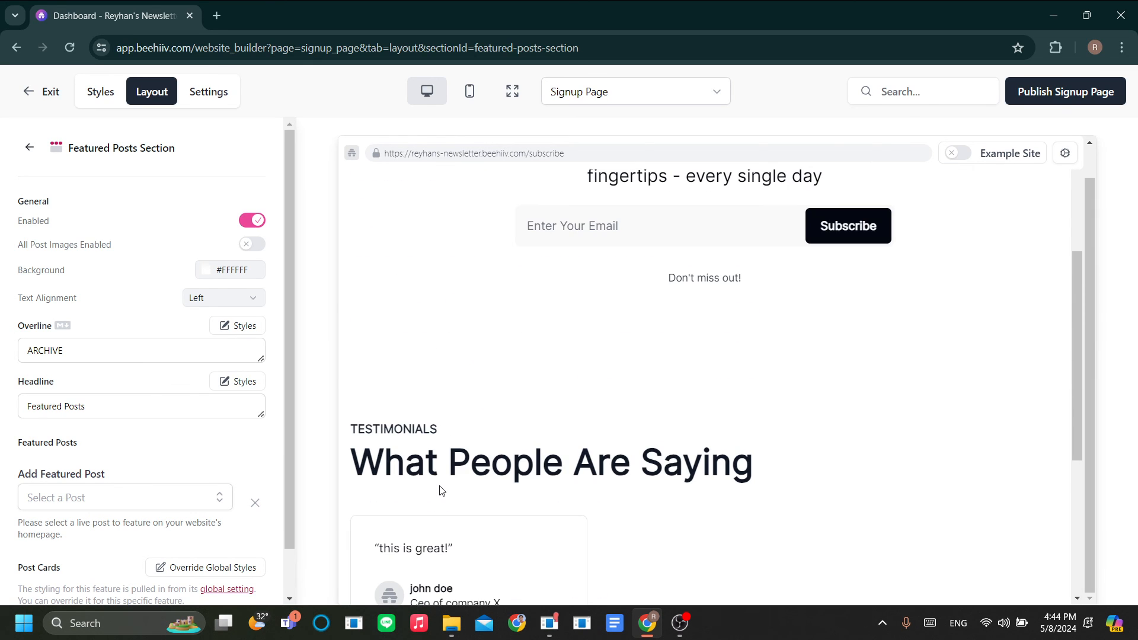
scroll(241, 439, "down", 1)
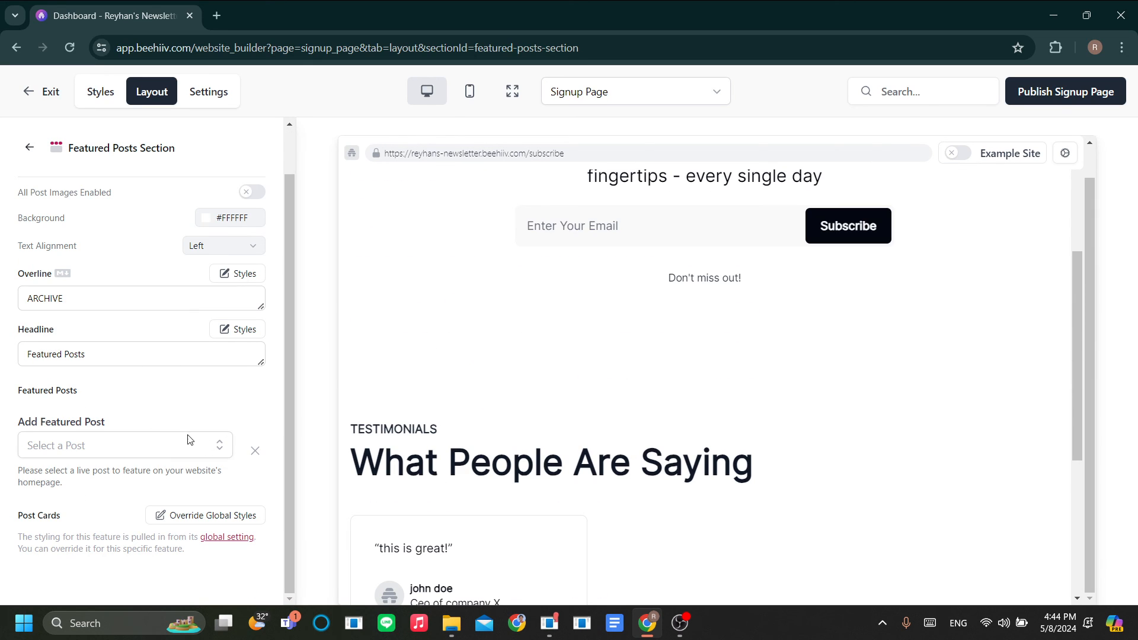
left_click(131, 450)
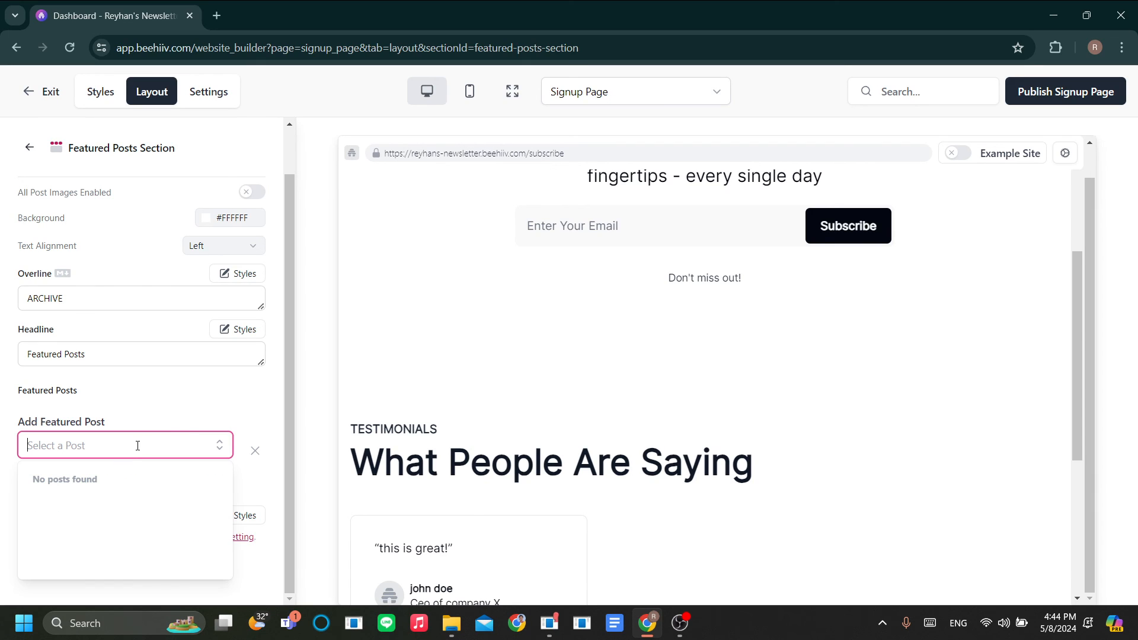
left_click(244, 422)
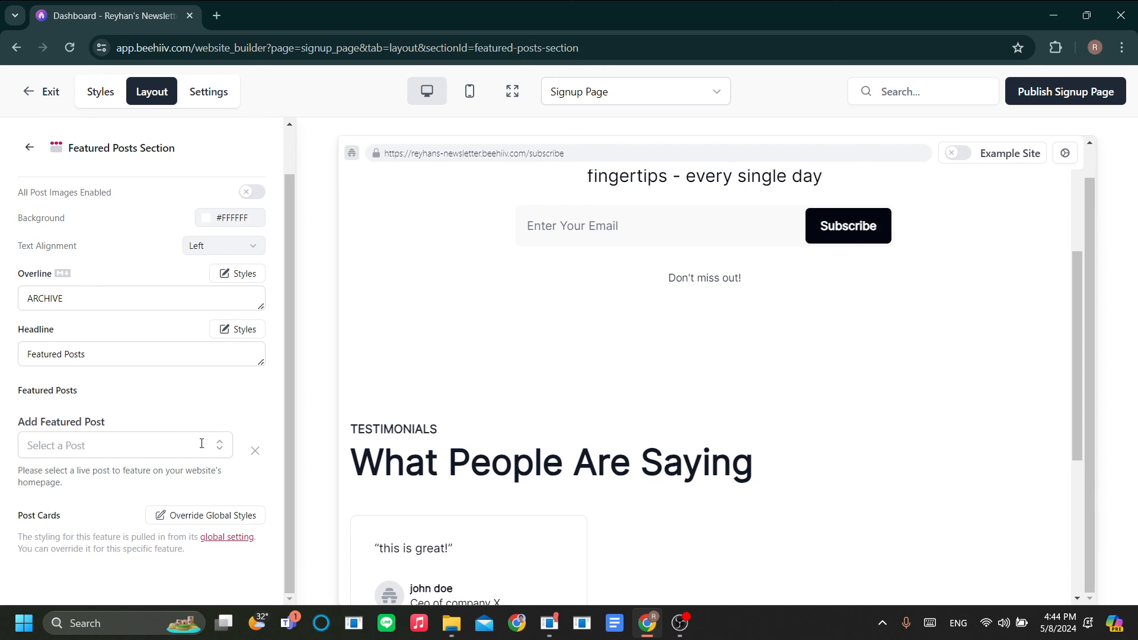
left_click(26, 147)
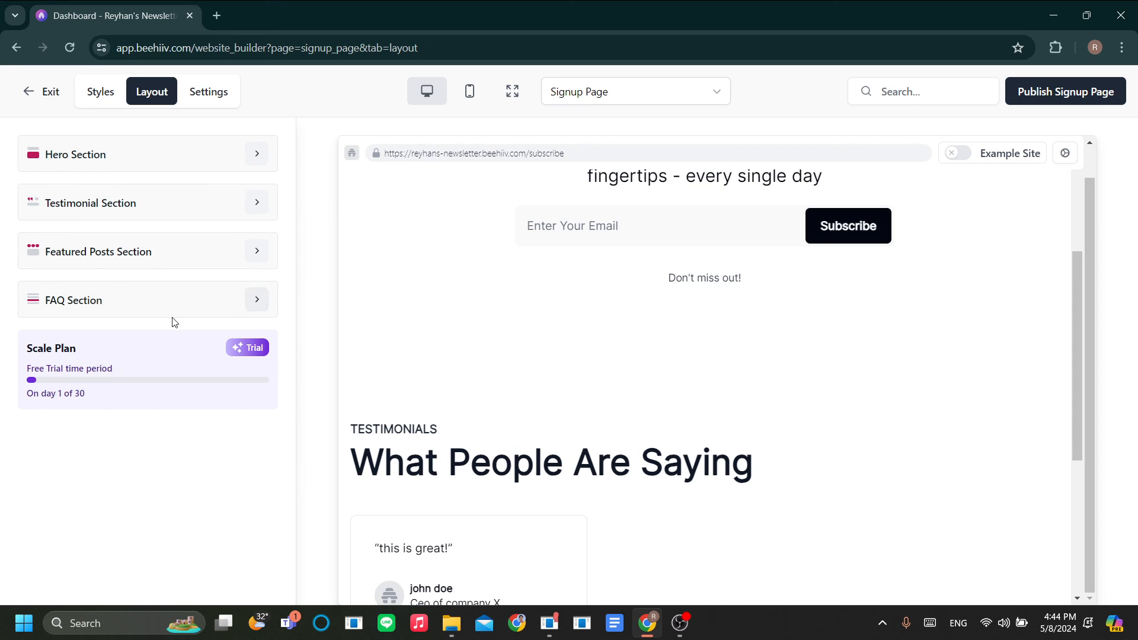
Step: Open the FAQ Section, toggle Enabled on, and start a new question with + Add
left_click(249, 303)
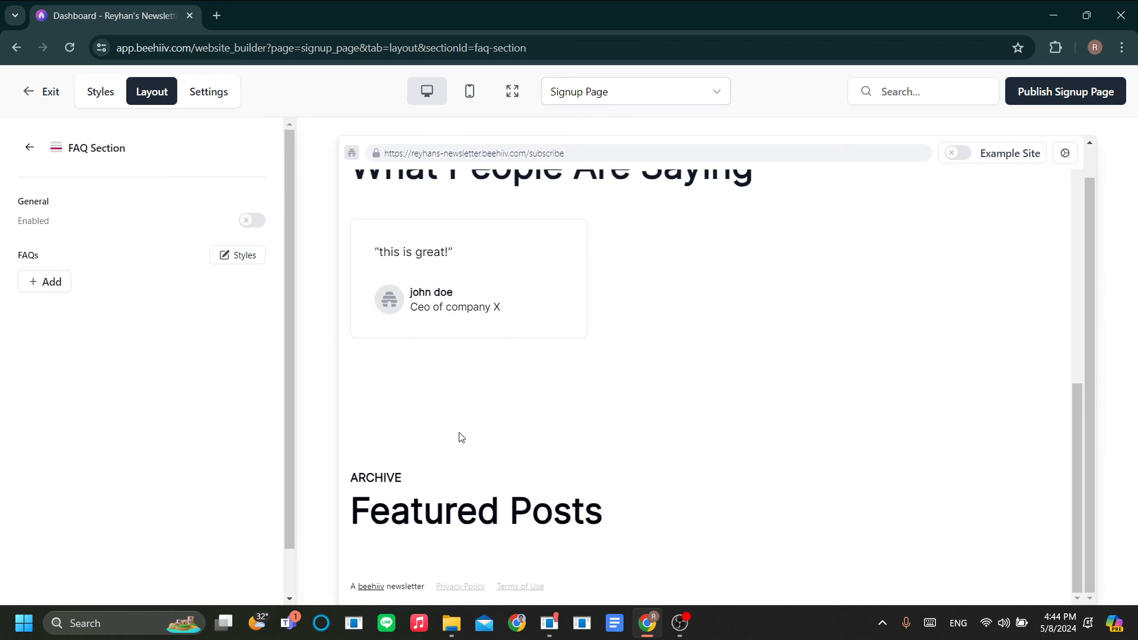
left_click(251, 221)
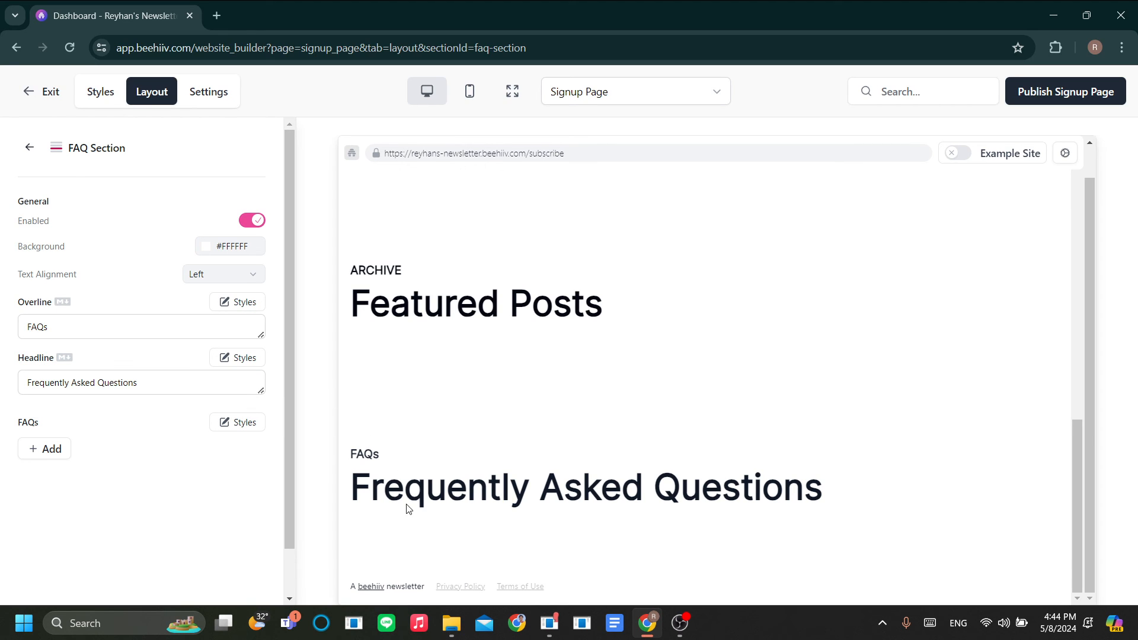
left_click(43, 456)
Step: Add the FAQ question 'what?' with answer 'y', then exit the website builder
right_click(660, 304)
left_click(805, 109)
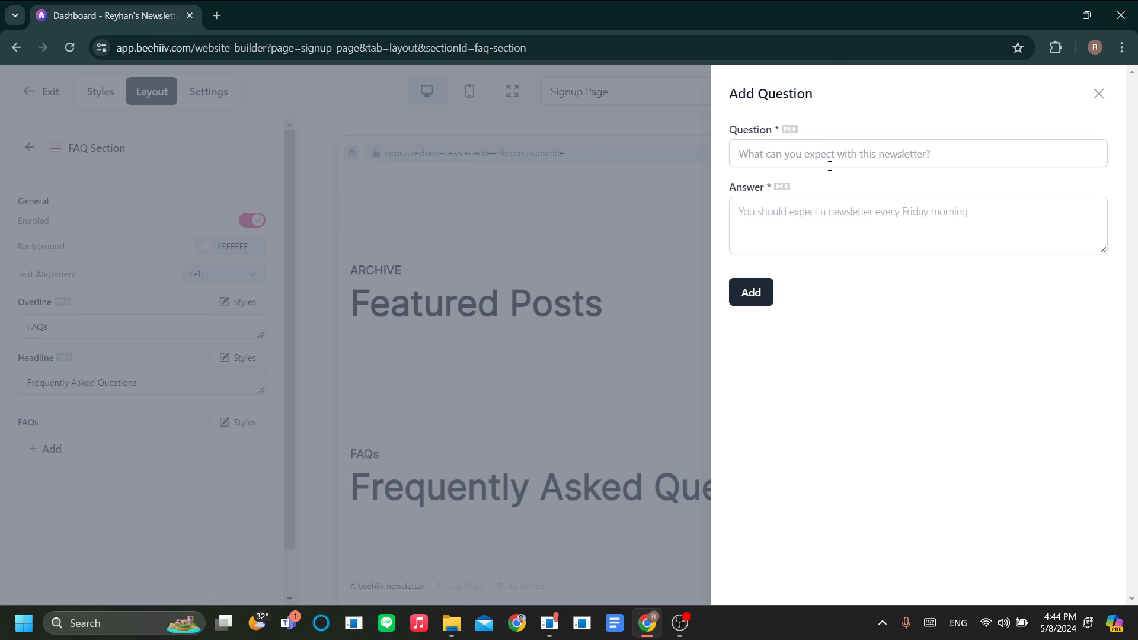
left_click(829, 159)
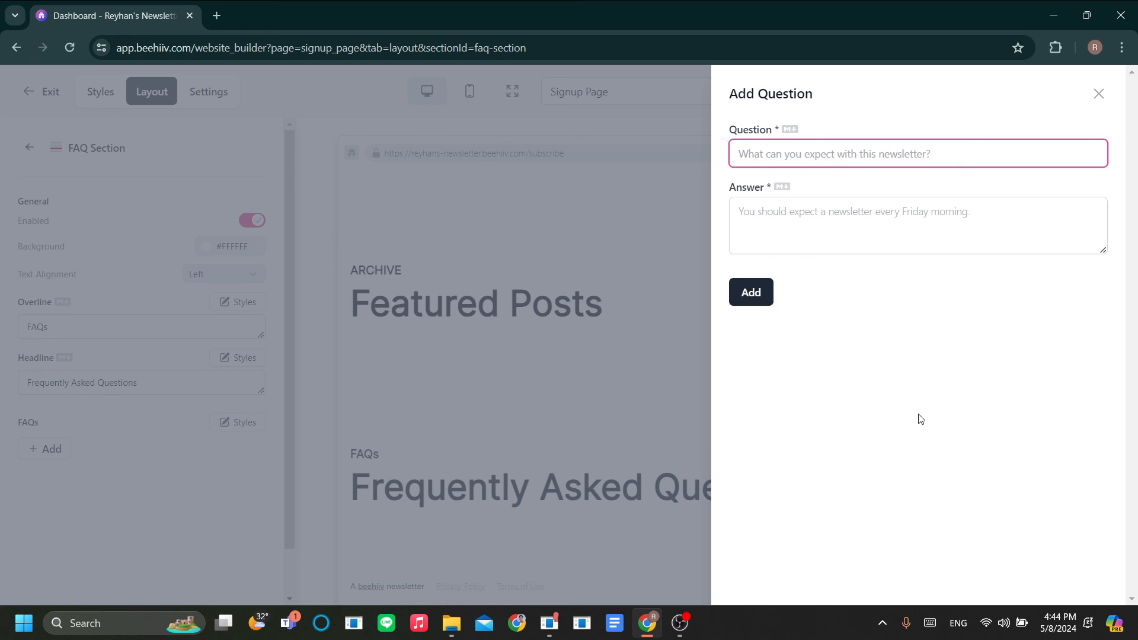
type("what?")
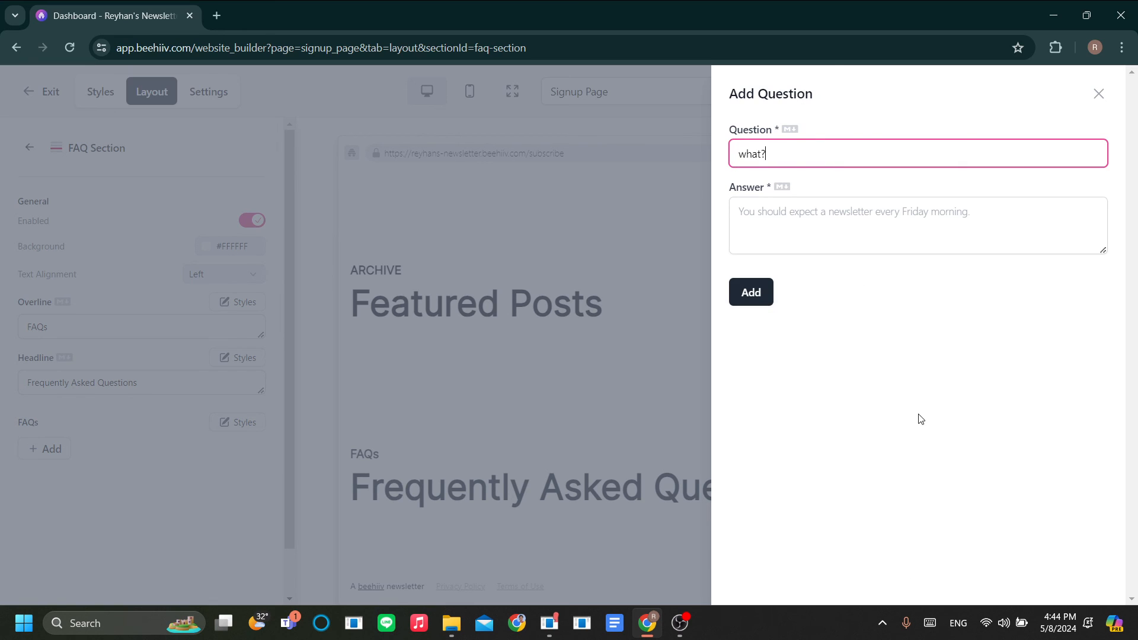
left_click(872, 246)
type("yes")
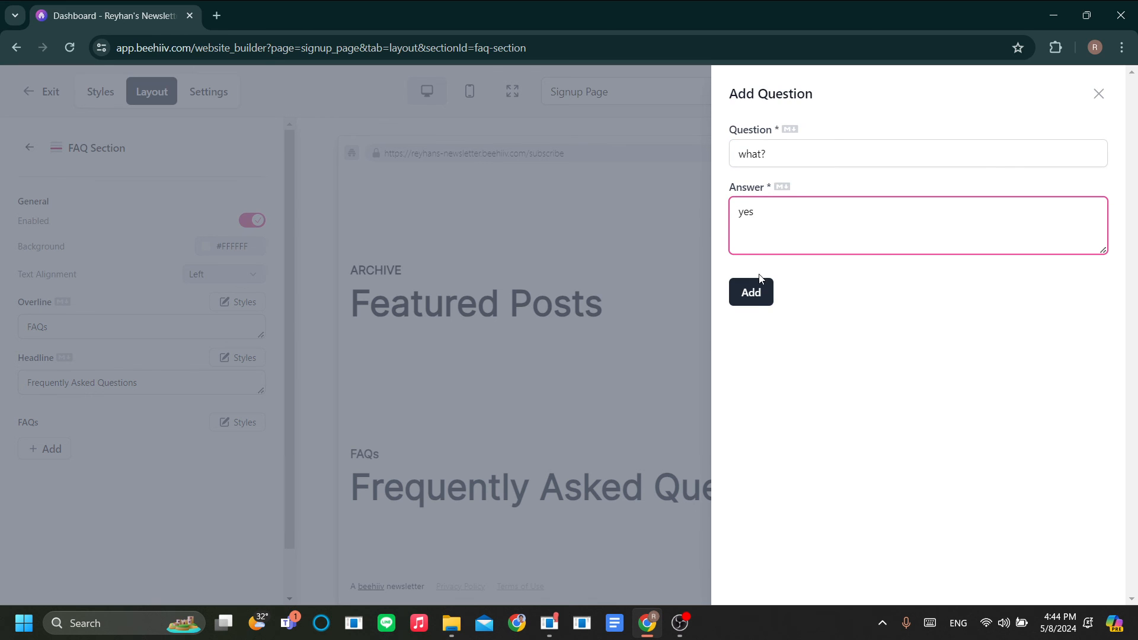
left_click(759, 284)
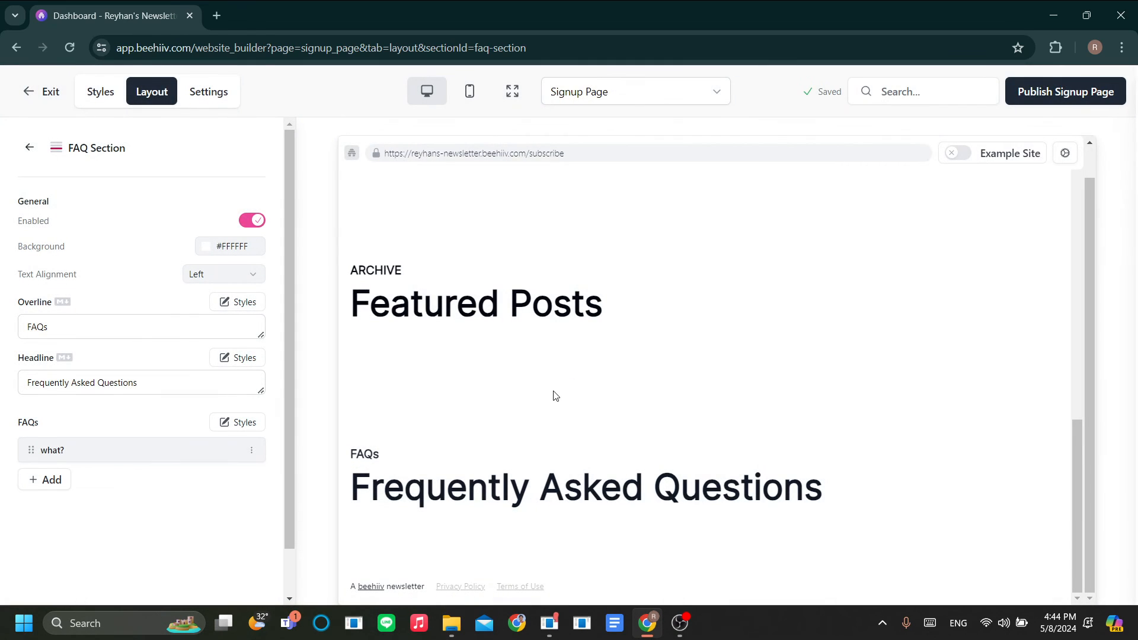
scroll(637, 528, "down", 2)
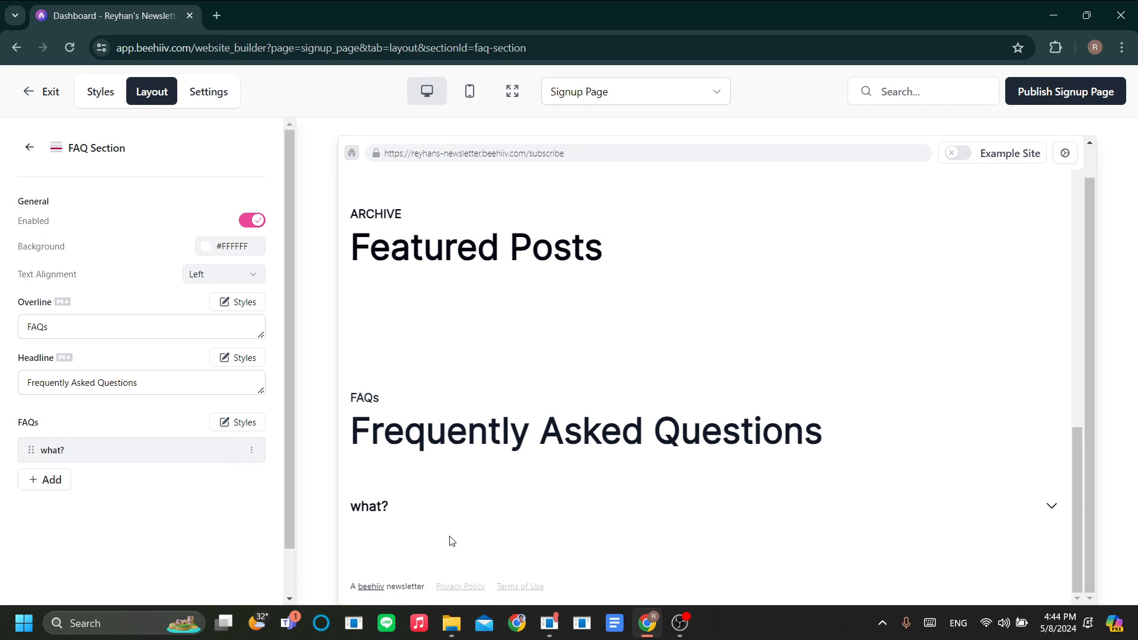
left_click(30, 92)
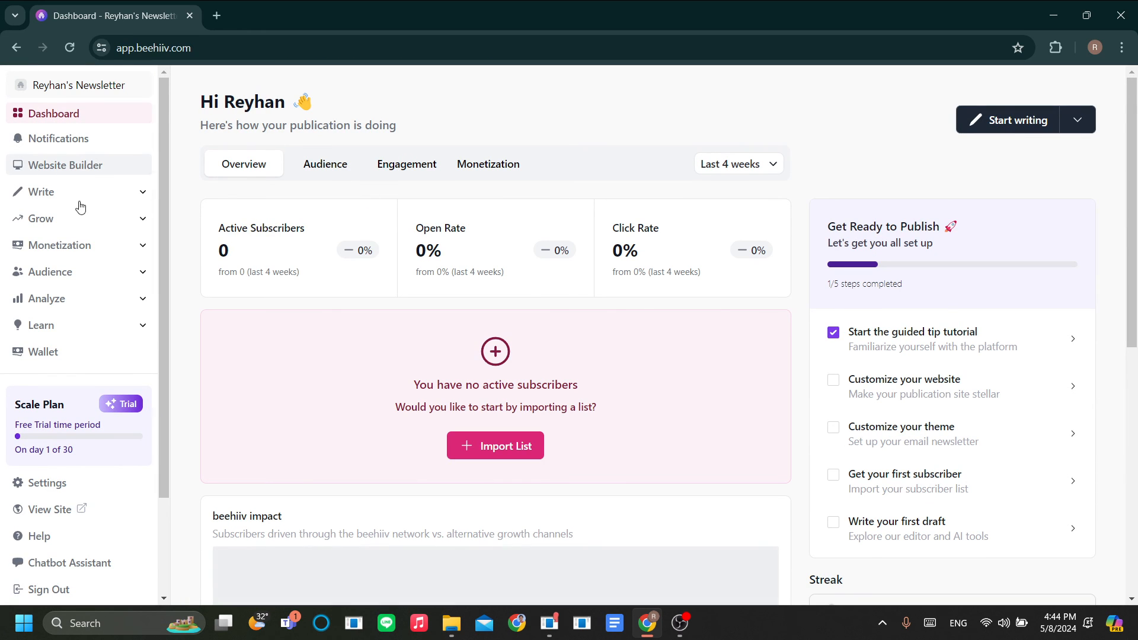
Step: View the live site in a new tab, then reopen the Website Builder's Home Page layout
left_click(86, 512)
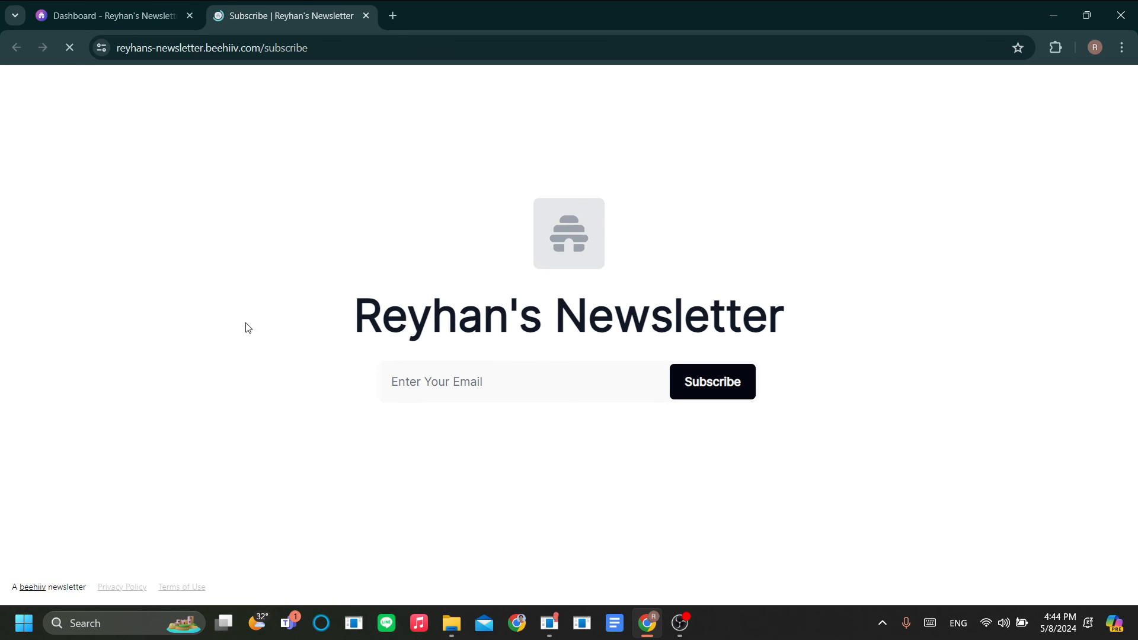
left_click(153, 15)
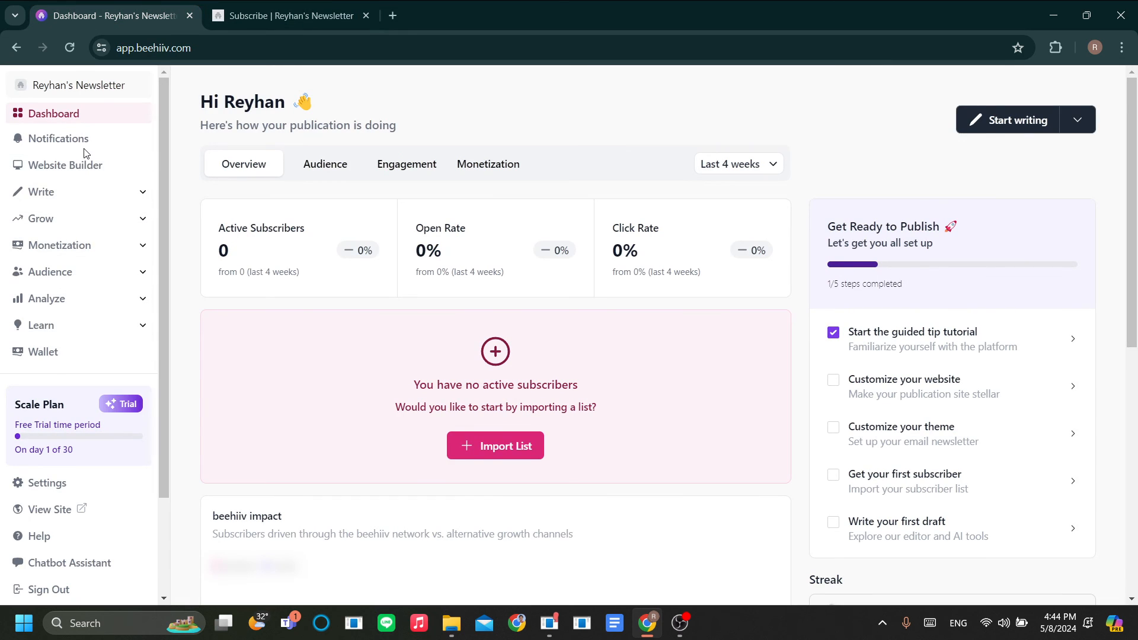
left_click(89, 164)
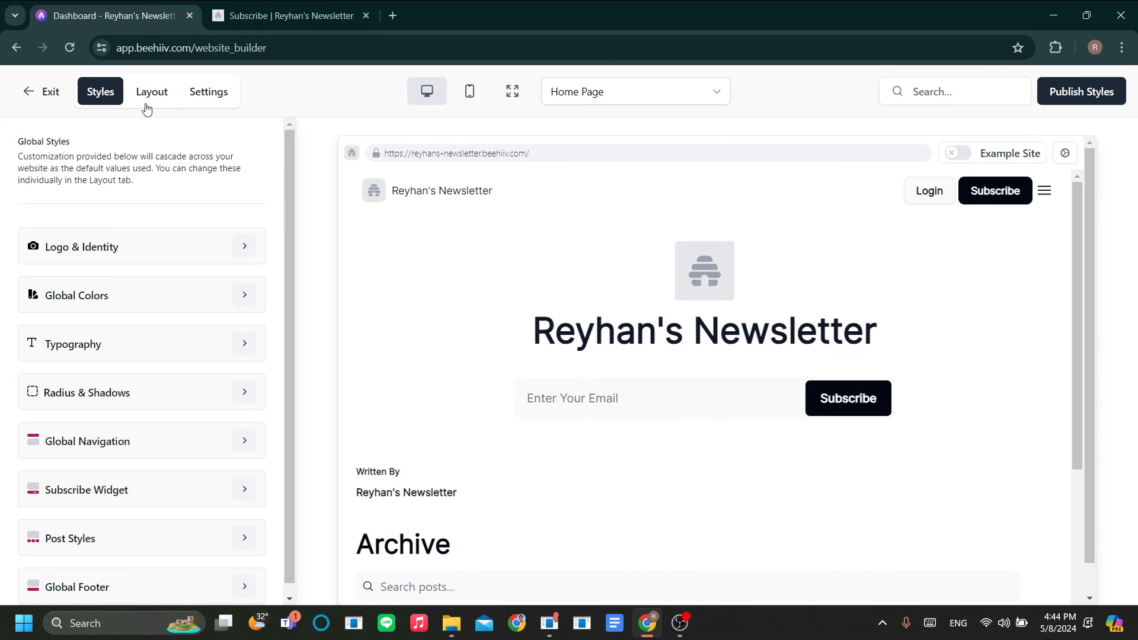
scroll(508, 389, "down", 5)
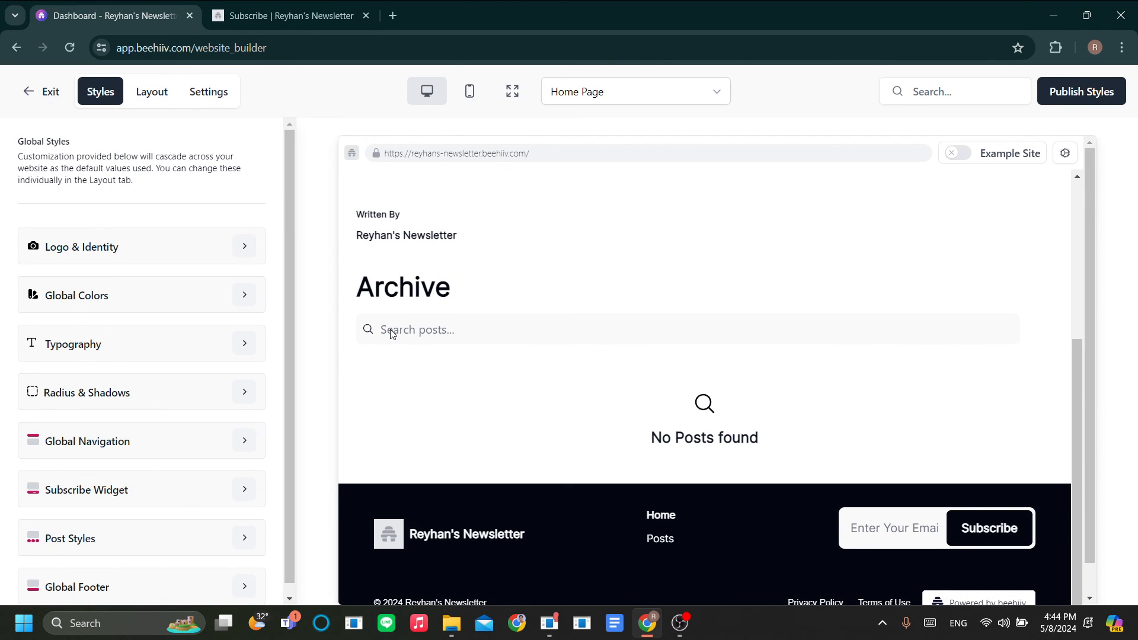
left_click(151, 91)
scroll(446, 321, "down", 2)
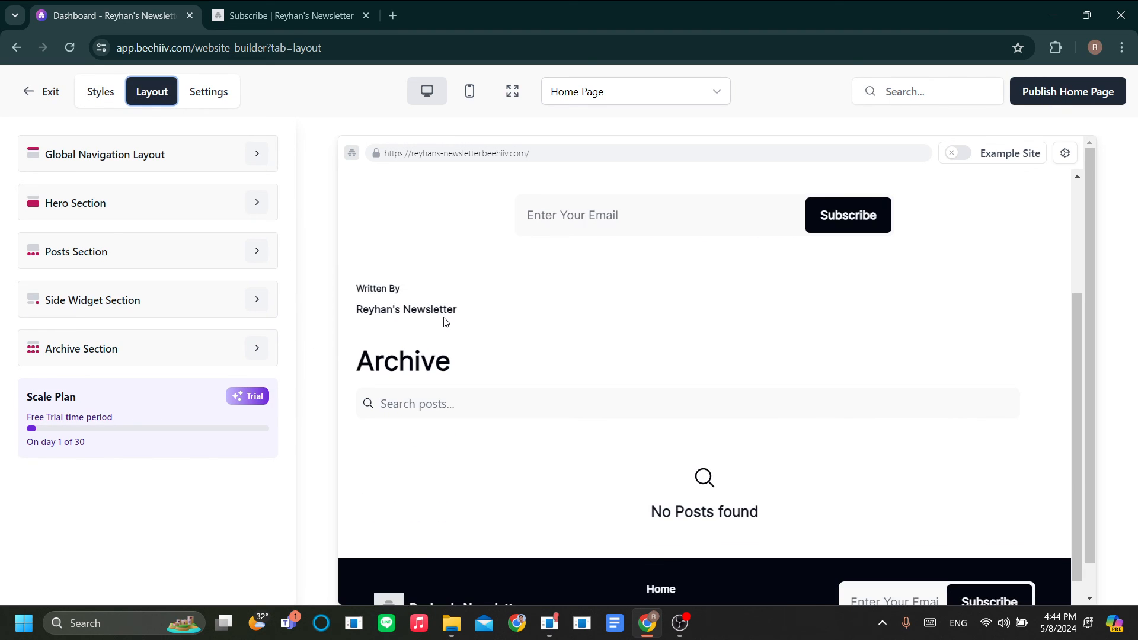
scroll(446, 322, "up", 3)
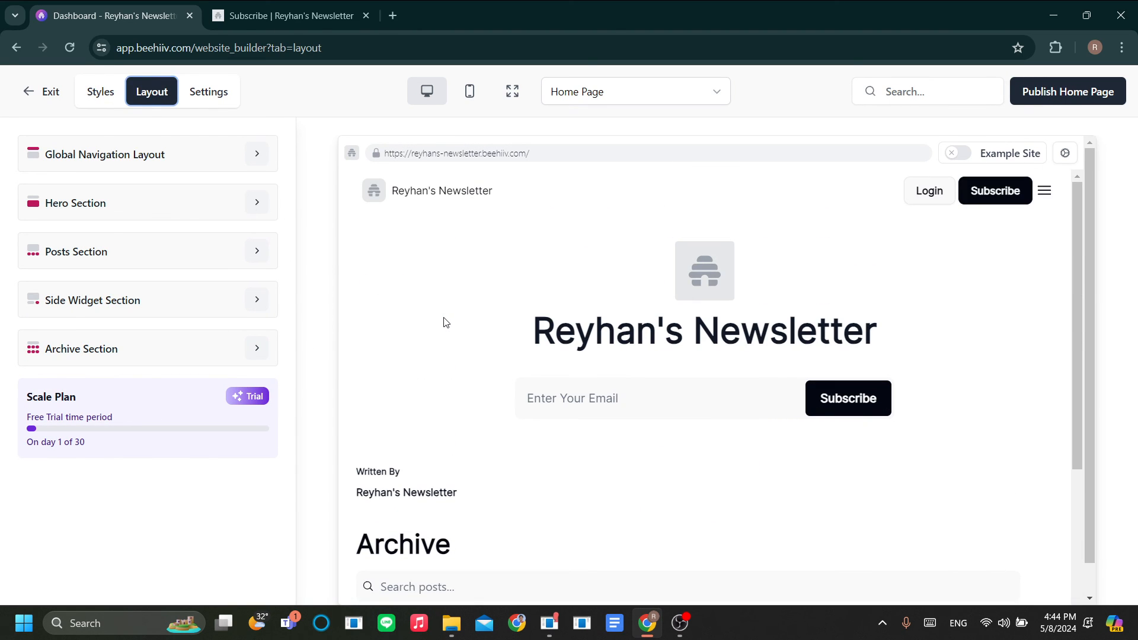